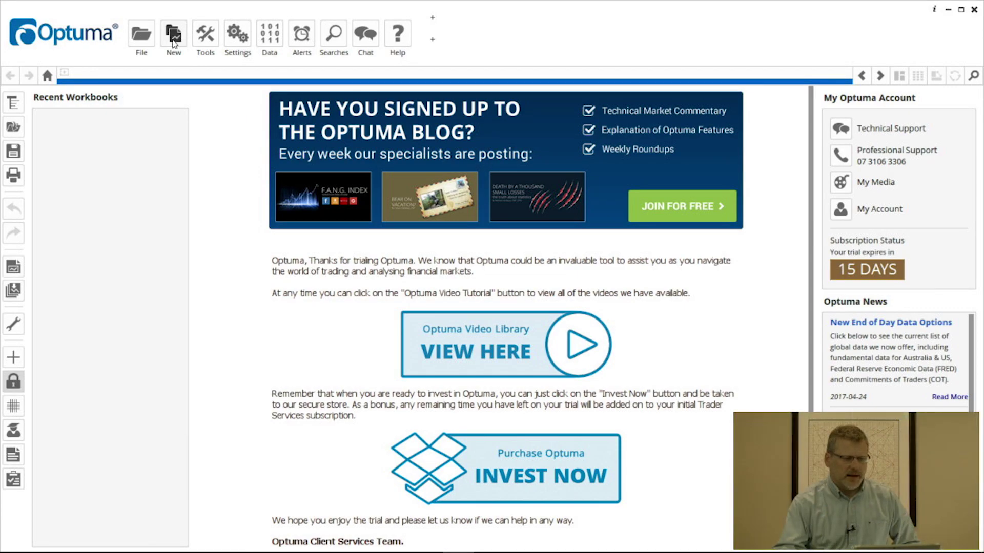
Open a single code chart for the MSFT security.
left_click(173, 37)
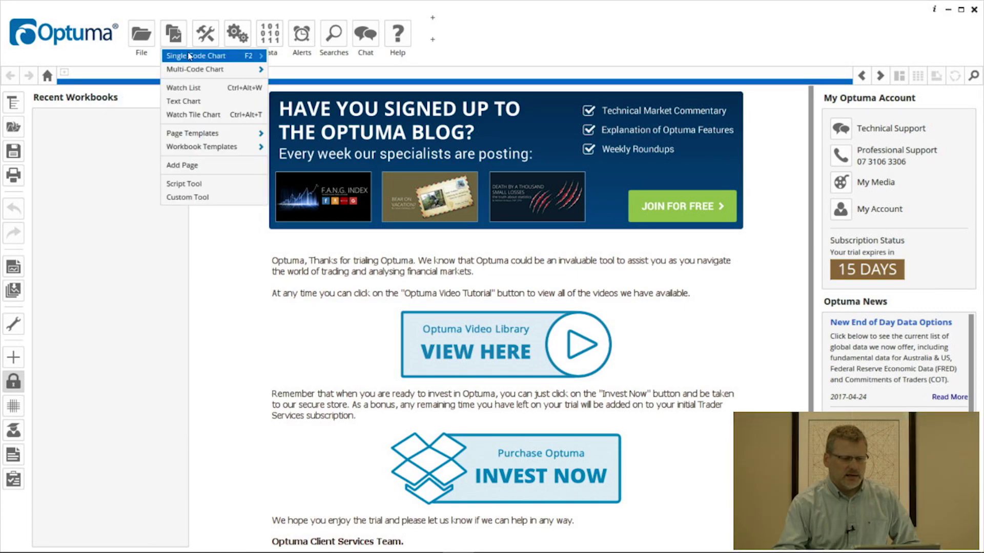
mouse_move(190, 57)
left_click(290, 56)
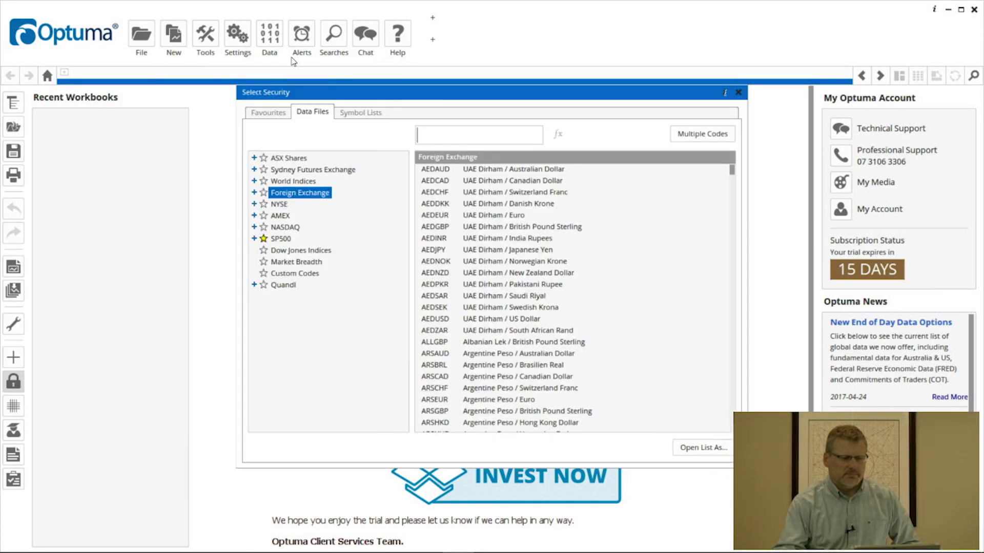
type("msft")
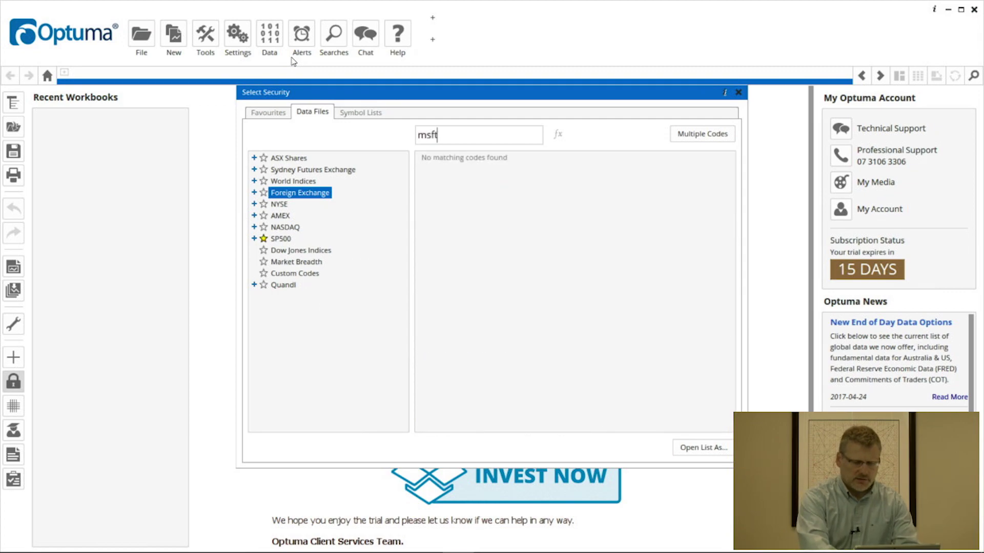
key("Return")
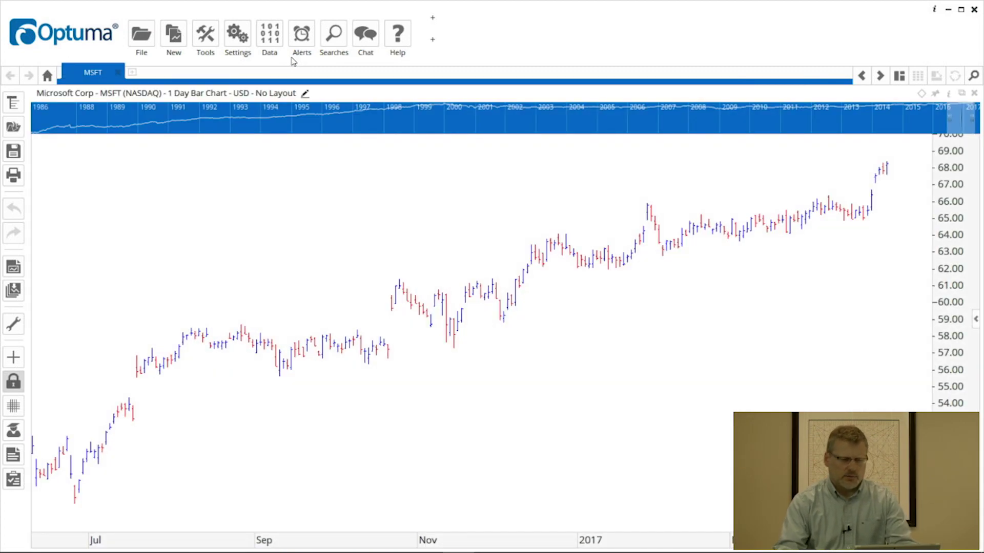
Overlay the S&P 500 INDEX (SPX) from World Indices on the MSFT chart using the left scale.
right_click(358, 220)
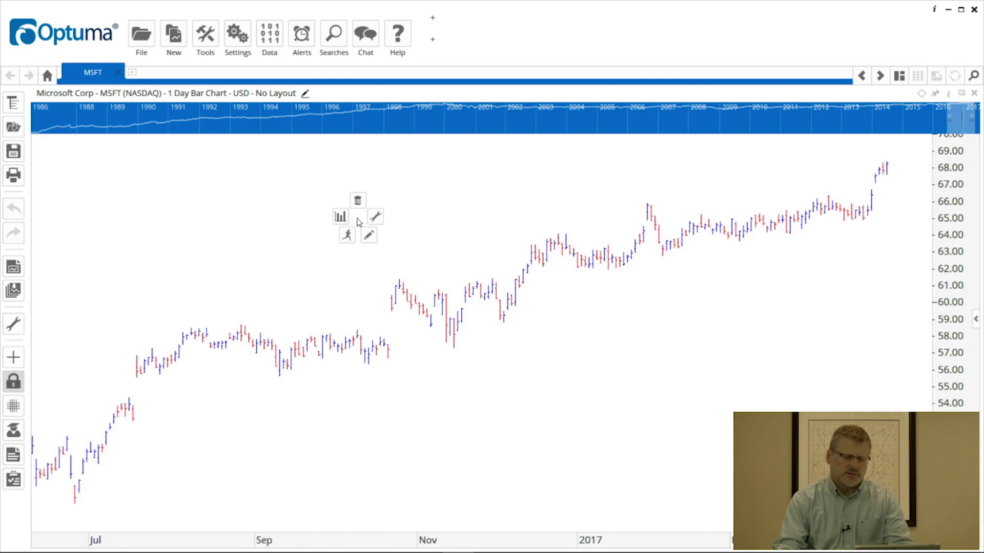
mouse_move(344, 218)
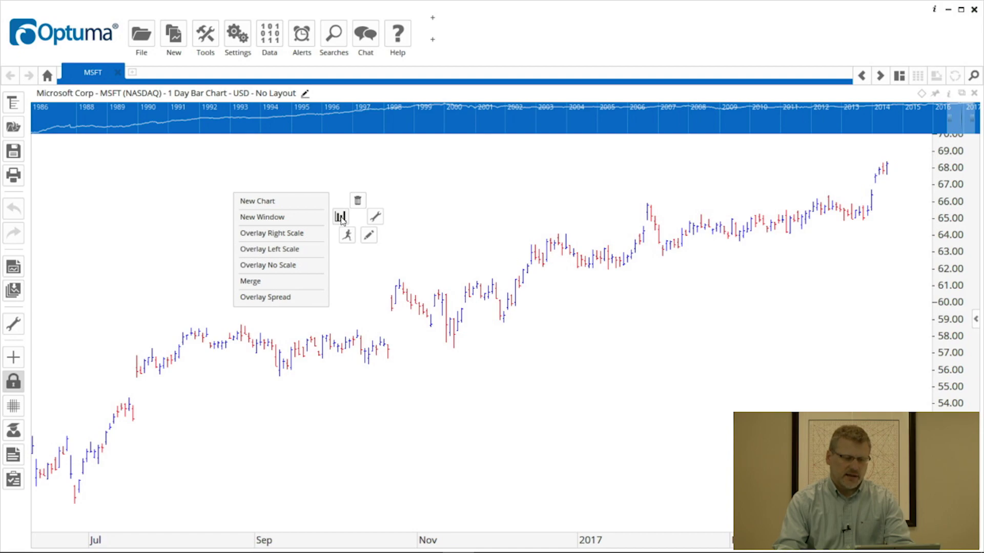
left_click(298, 254)
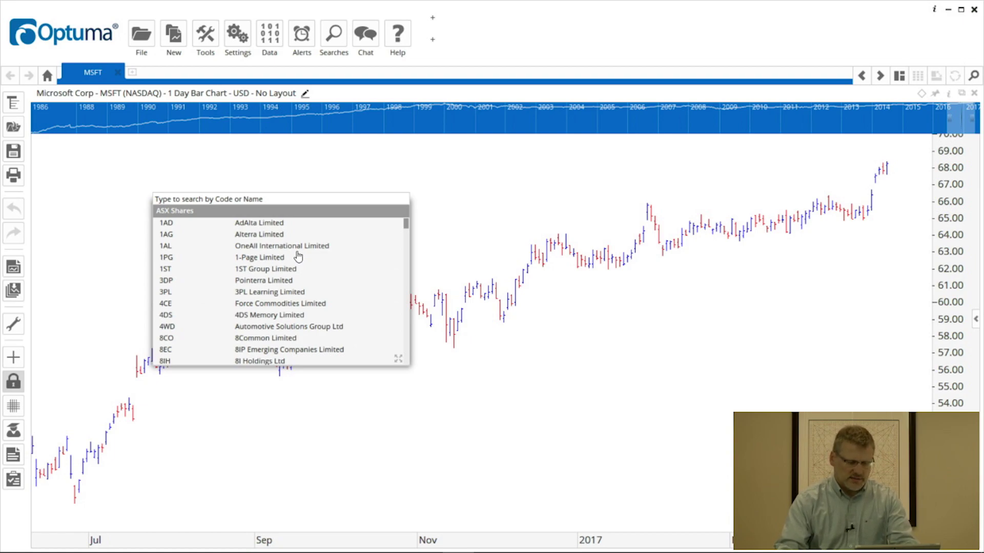
type("spx")
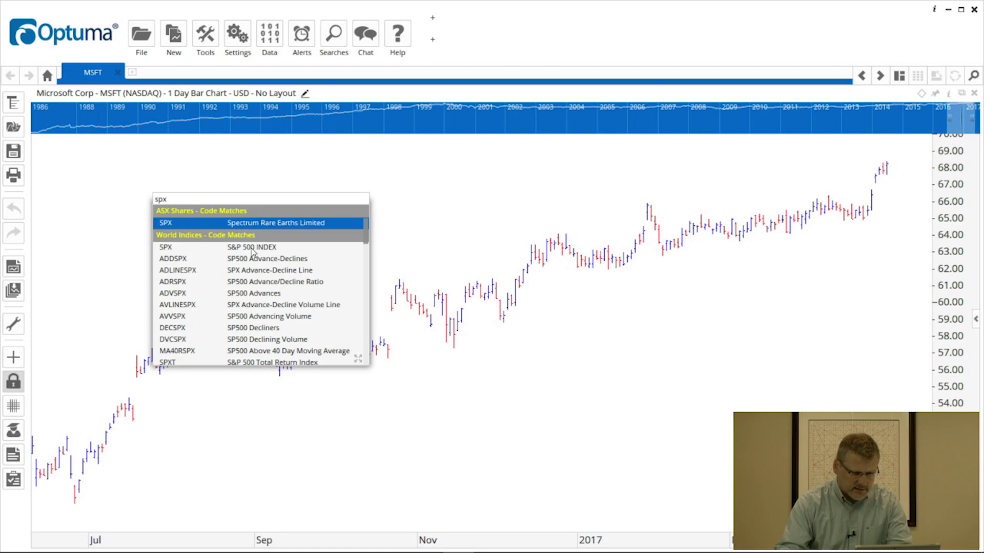
left_click(252, 248)
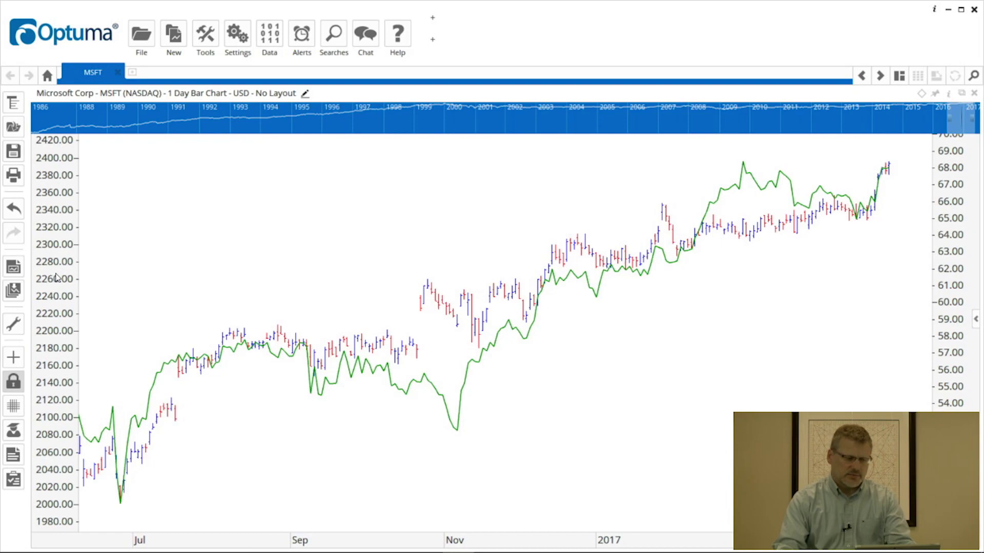
Compress, stretch and shift the S&P 500 overlay's price scale independently of the MSFT bars.
scroll(57, 278, "down", 5)
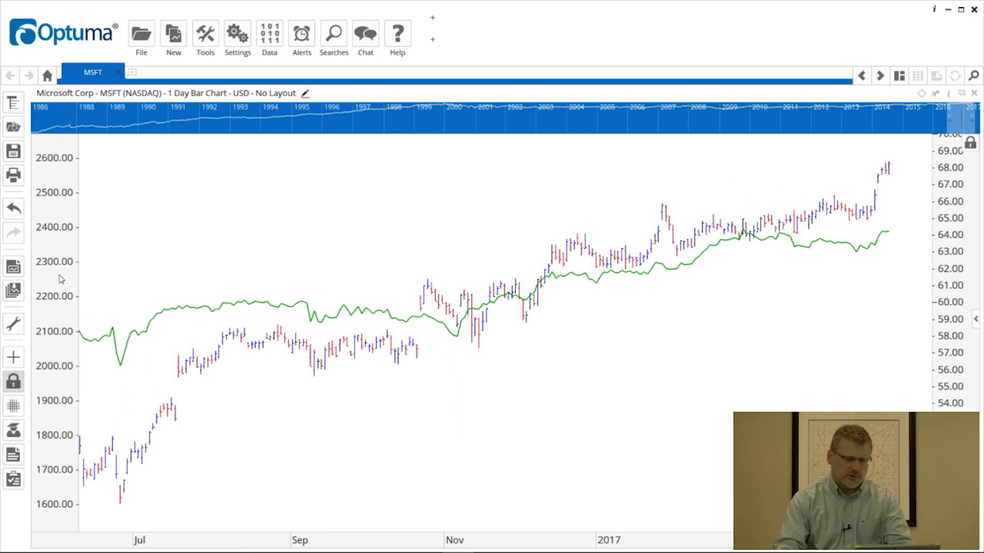
scroll(59, 278, "up", 5)
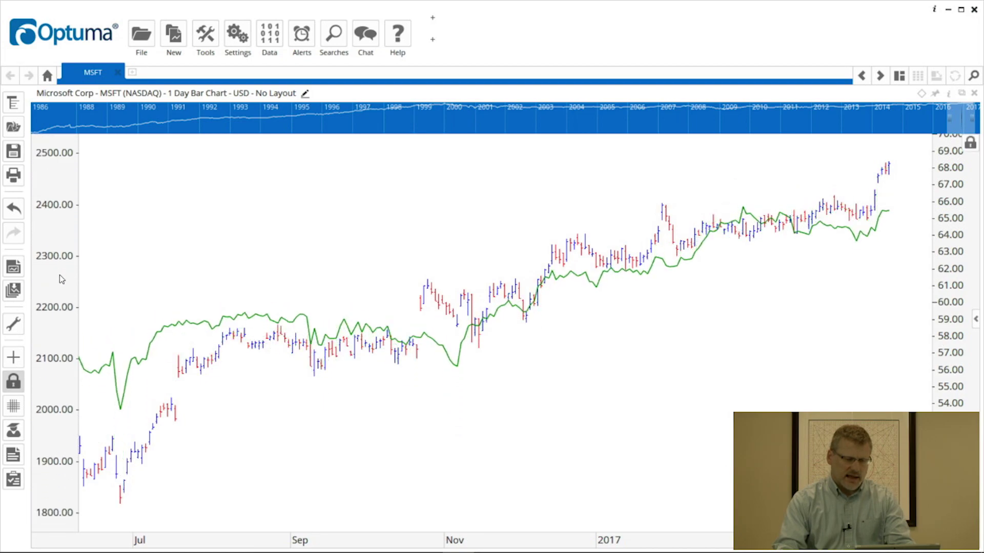
scroll(62, 279, "up", 5)
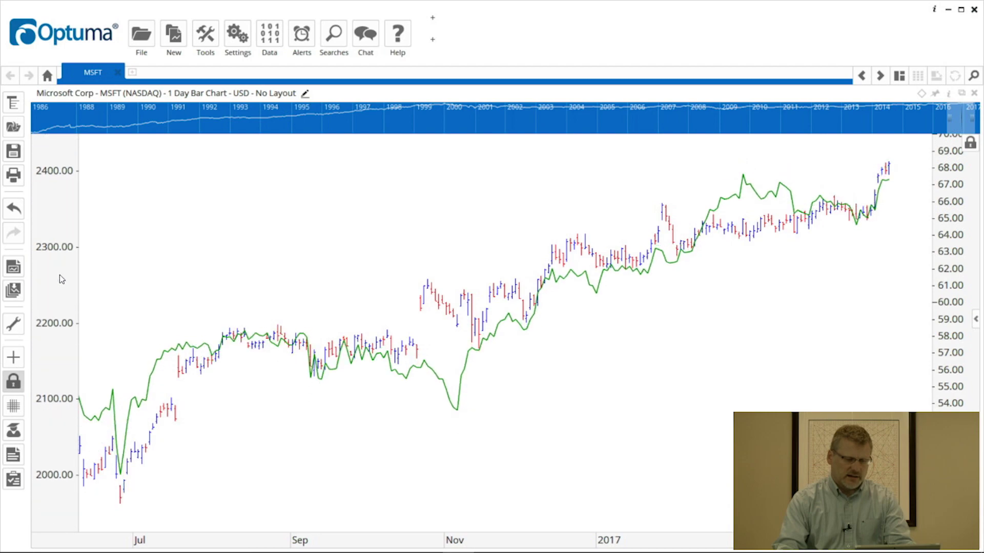
scroll(62, 279, "up", 5)
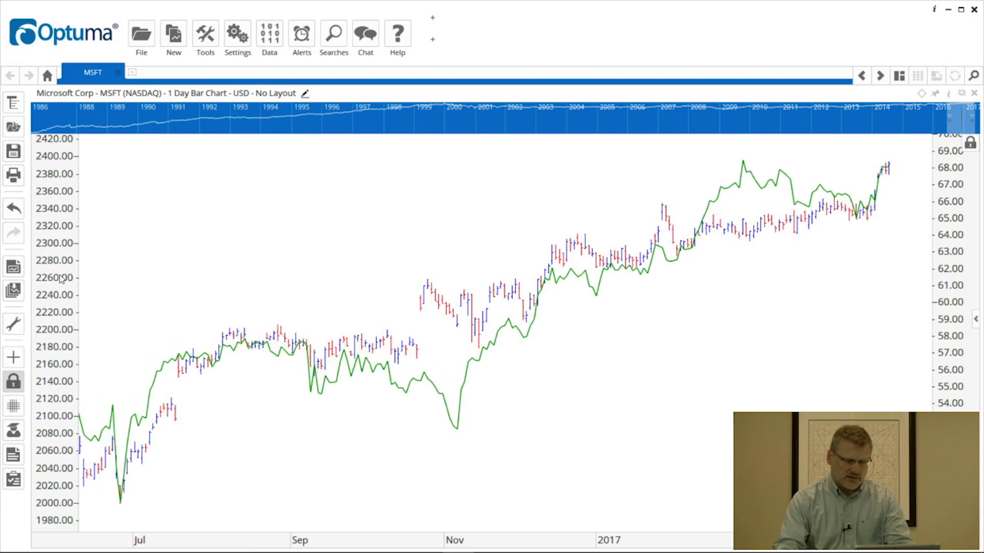
scroll(60, 279, "up", 3)
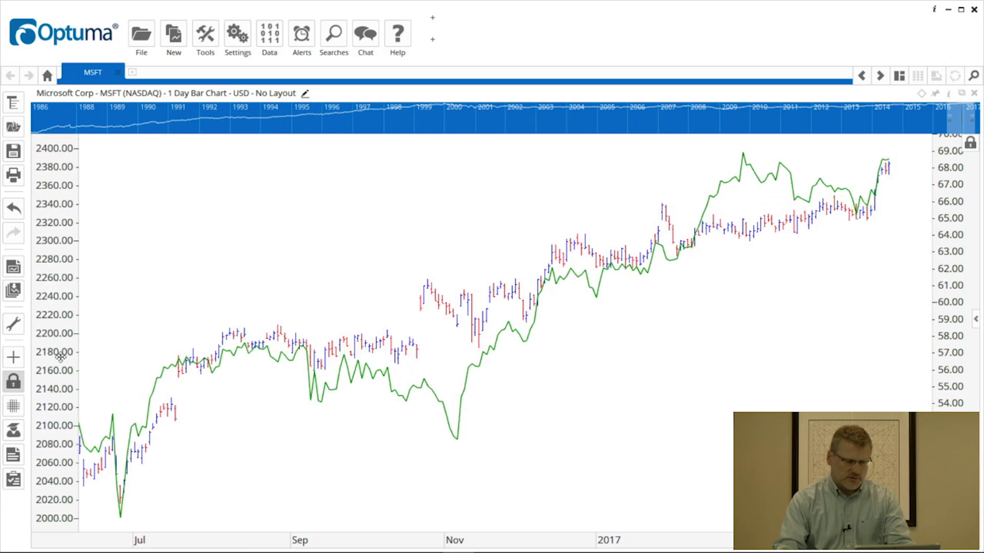
scroll(60, 357, "down", 5)
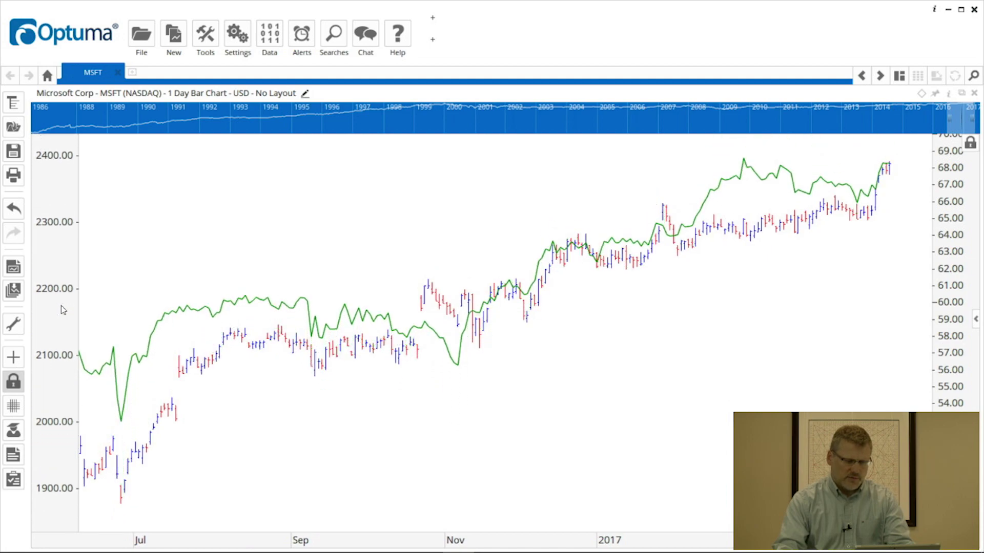
left_click_drag(63, 310, 61, 290)
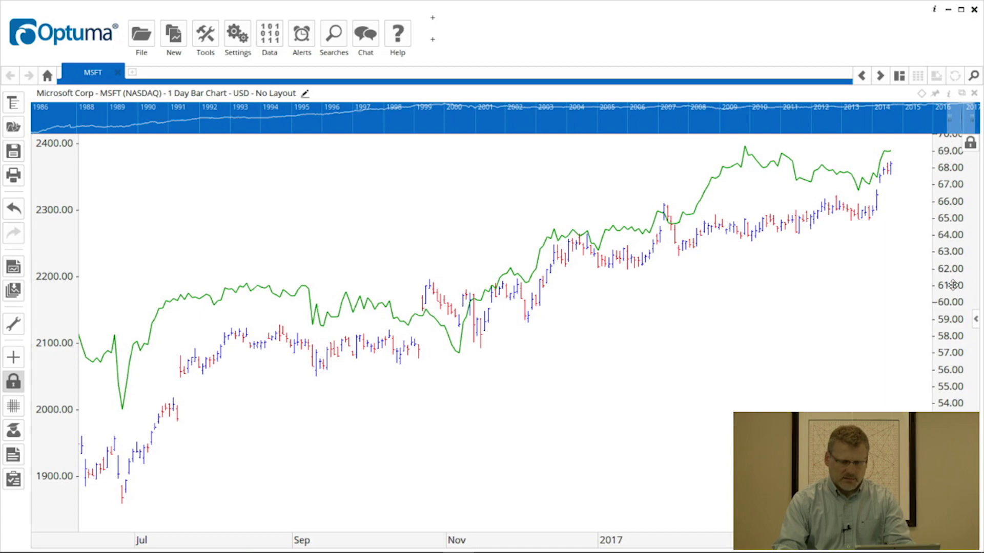
Compress and shift the MSFT bars' price scale below the overlay, and reset both price scales to automatic scaling.
mouse_move(955, 290)
left_mouse_down()
mouse_move(962, 333)
mouse_move(950, 300)
left_mouse_up()
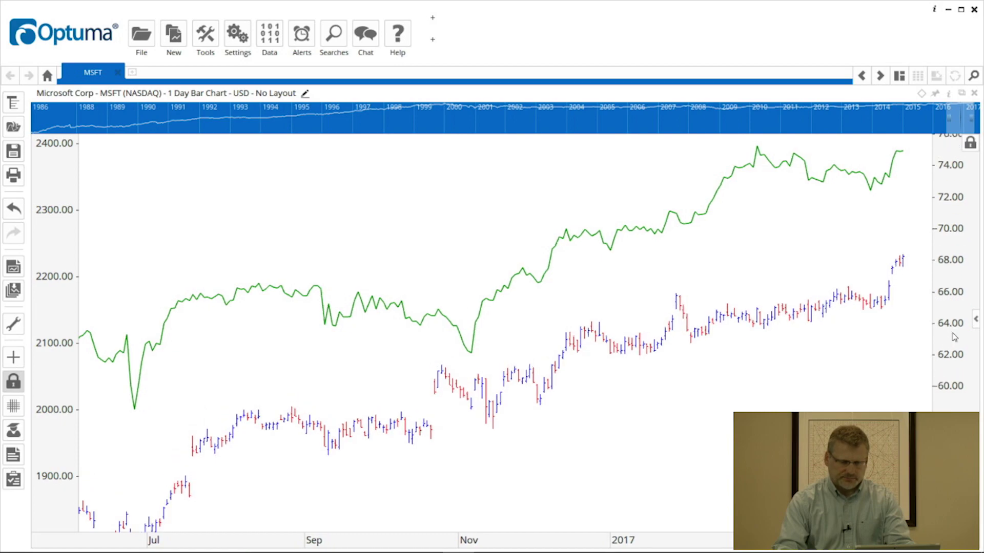
left_click_drag(954, 337, 953, 312)
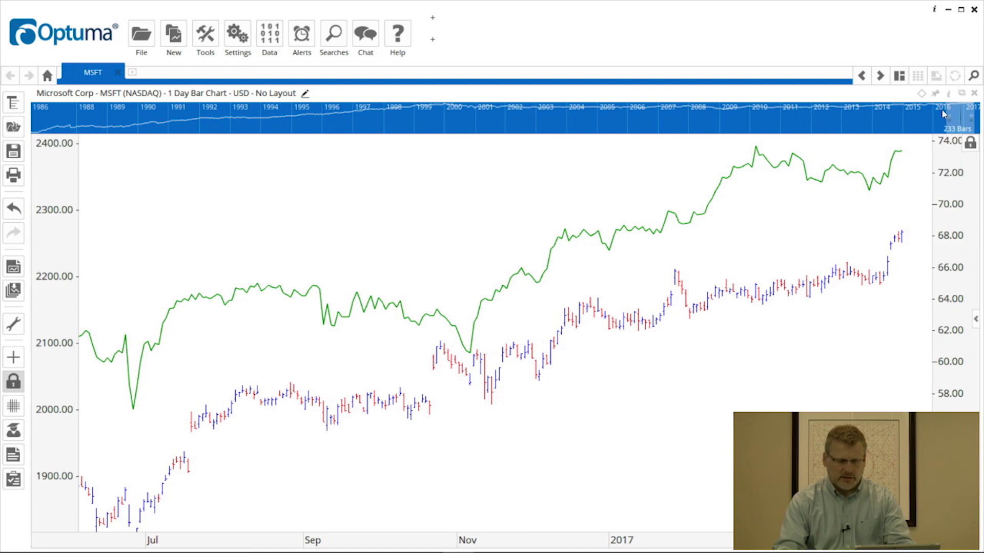
mouse_move(960, 118)
left_mouse_down()
mouse_move(850, 133)
mouse_move(973, 125)
mouse_move(964, 128)
left_mouse_up()
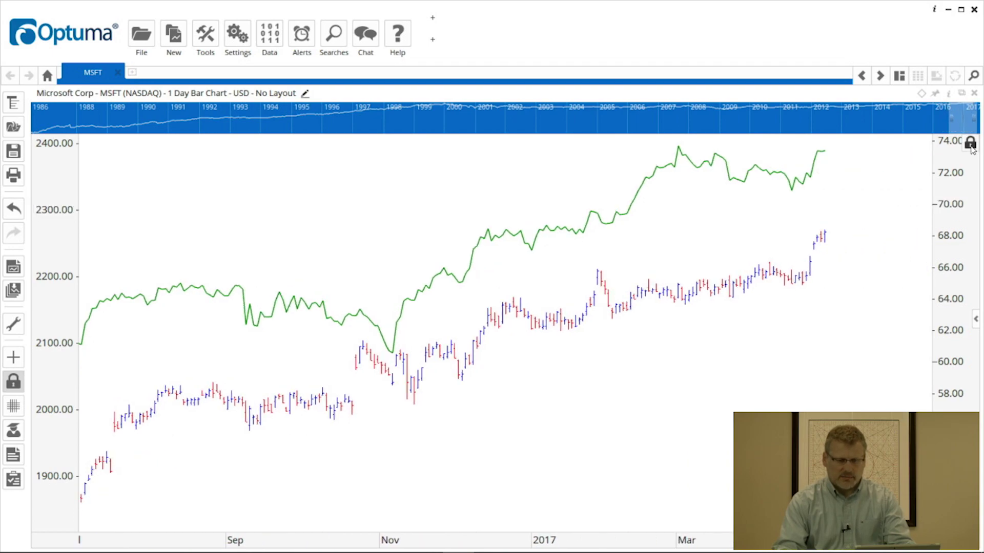
left_click(971, 144)
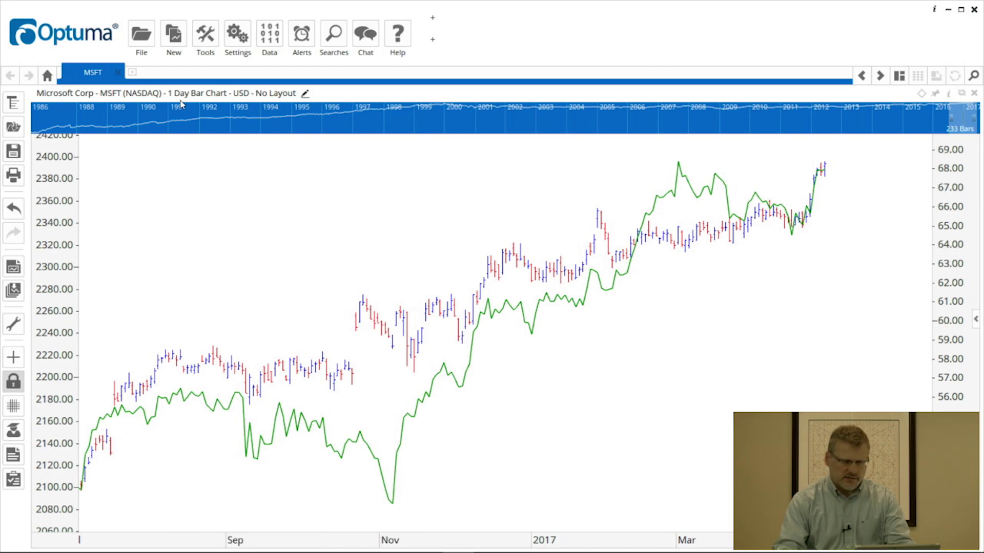
Add a new page with a chart of AUDUSD, the Australian Dollar / US Dollar pair.
left_click(132, 74)
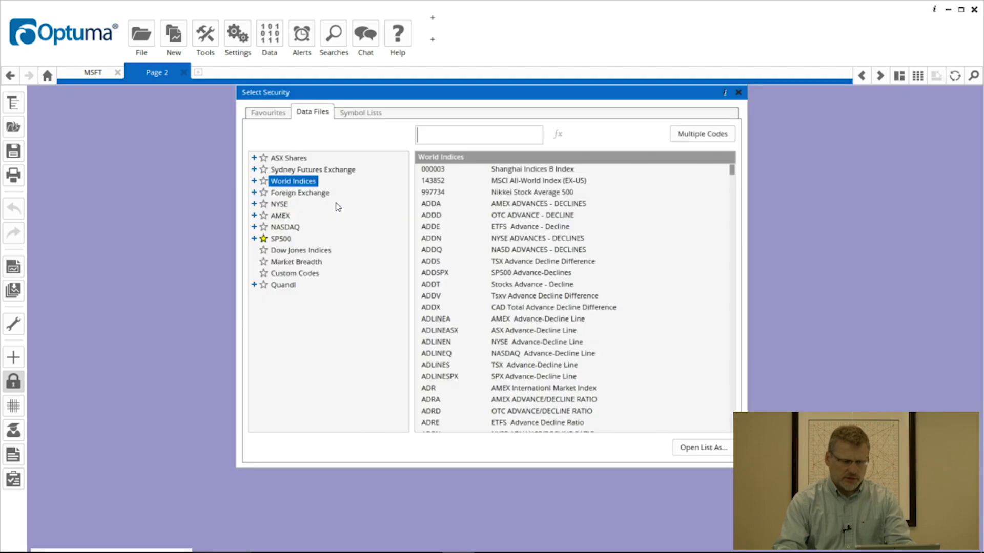
type("au")
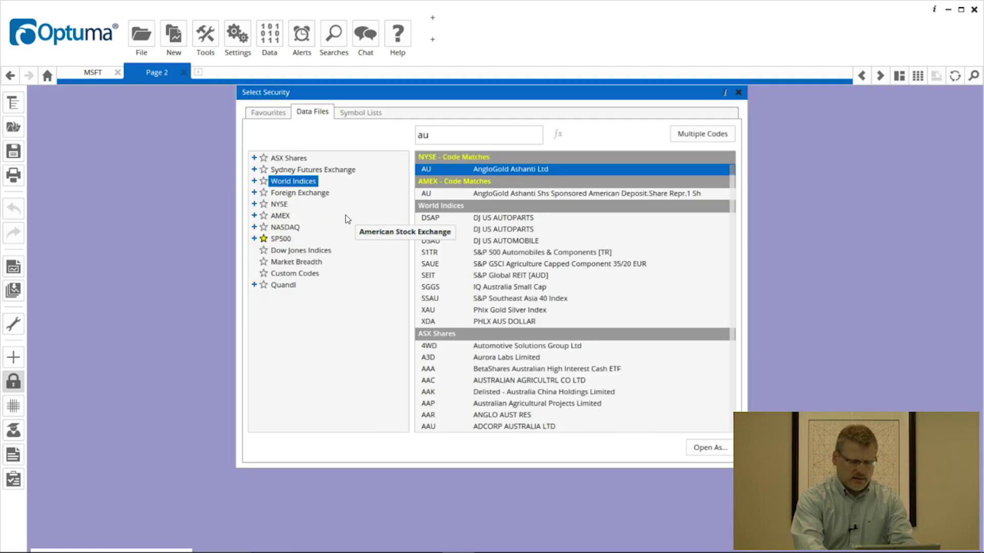
type("dusd")
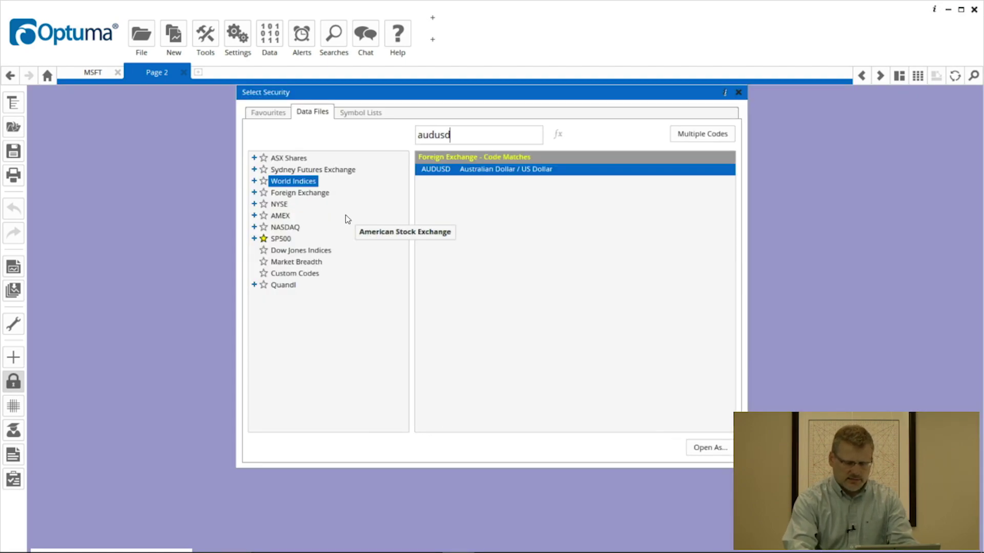
key("Return")
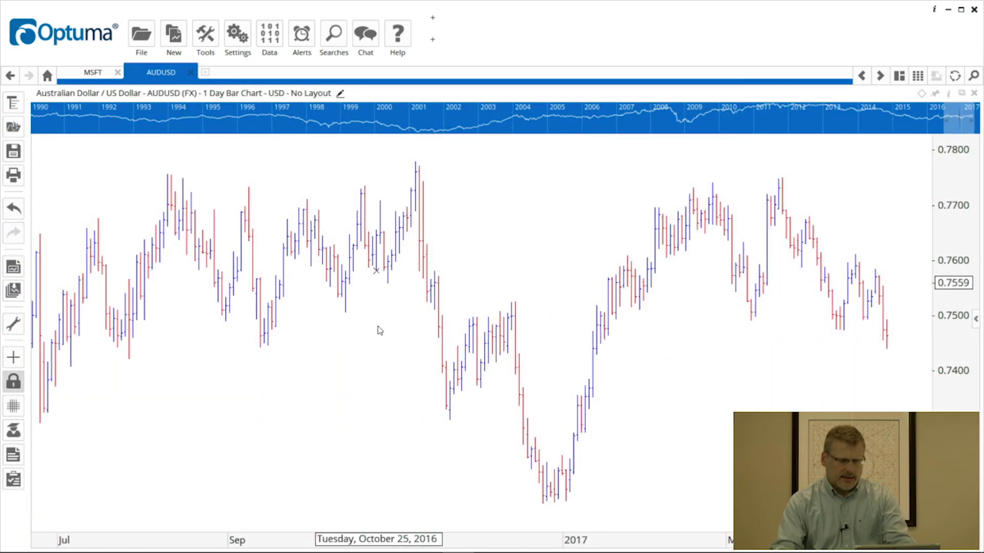
Merge GBPUSD, British Pound Sterling / US Dollar, into the AUDUSD chart and compress the shared price scale to fit both.
right_click(369, 365)
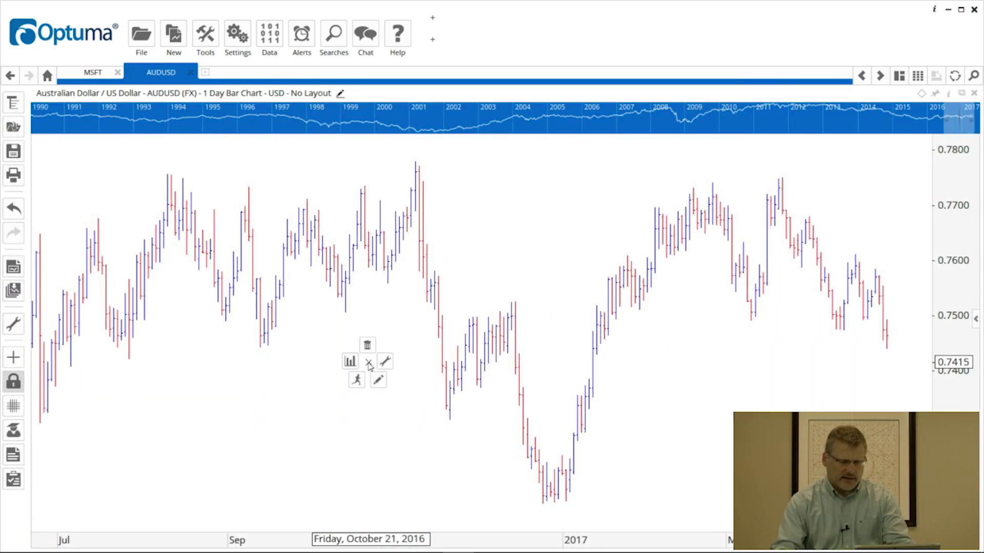
mouse_move(351, 362)
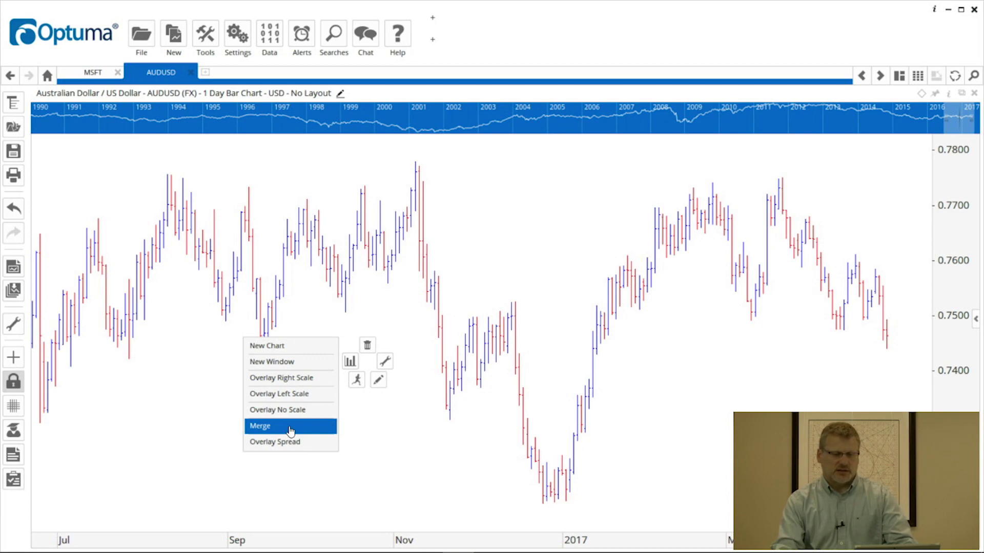
left_click(290, 431)
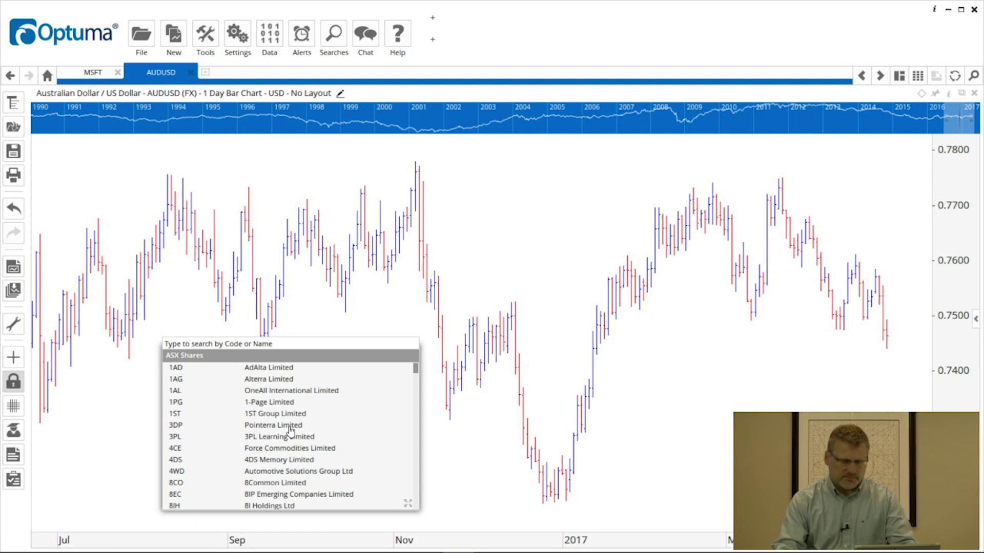
left_click(215, 344)
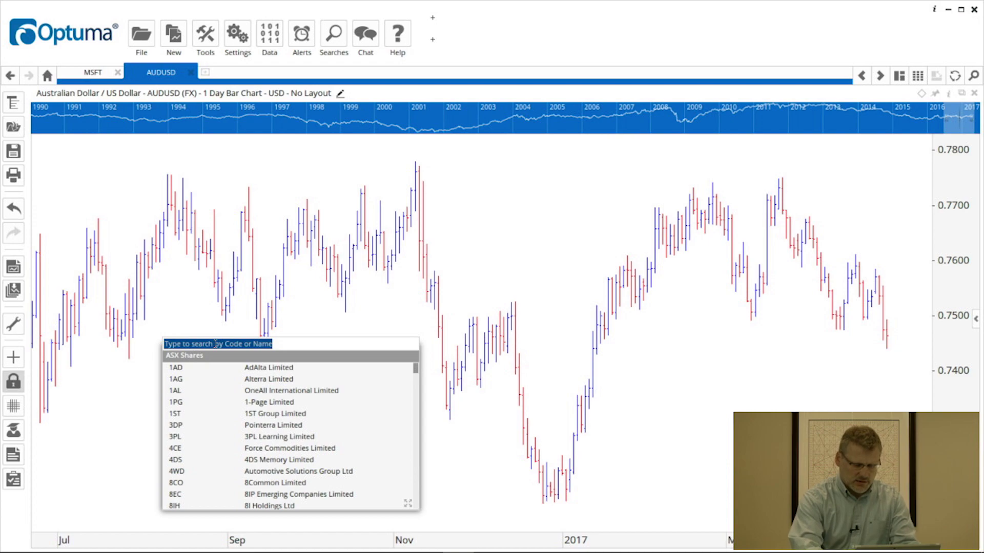
type("gbpusd")
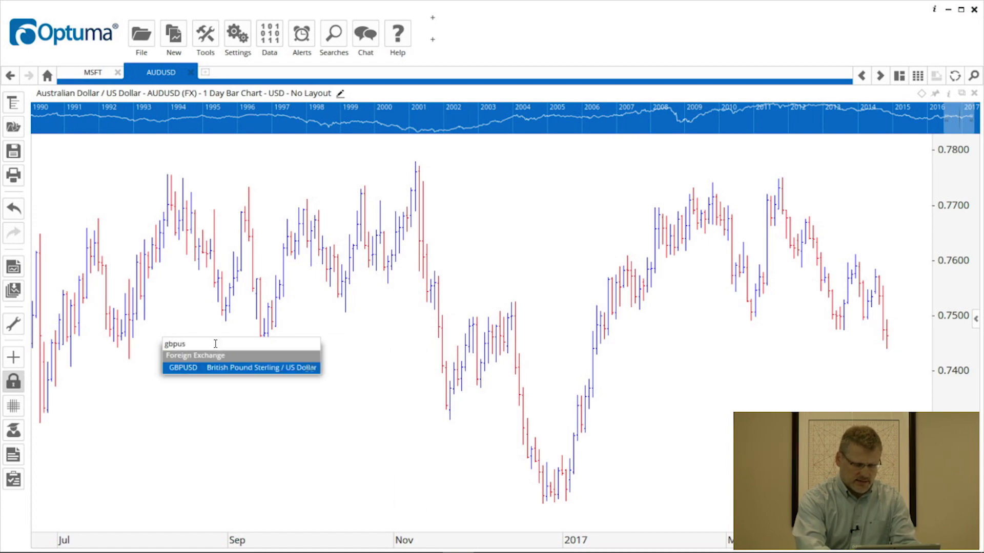
left_click(232, 369)
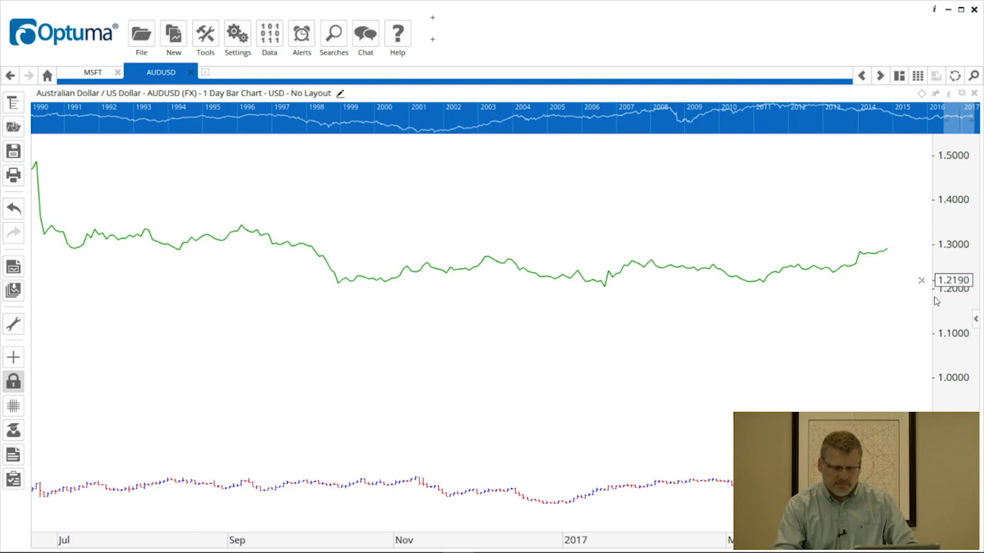
scroll(961, 323, "down", 3)
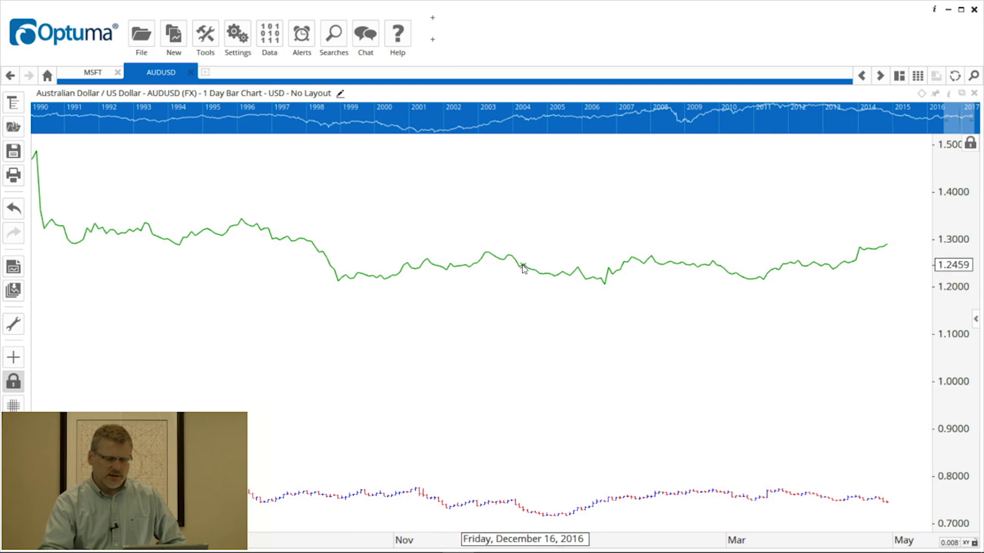
Change the chart style of the merged GBPUSD line to Bar Chart.
left_click(523, 268)
left_click(531, 283)
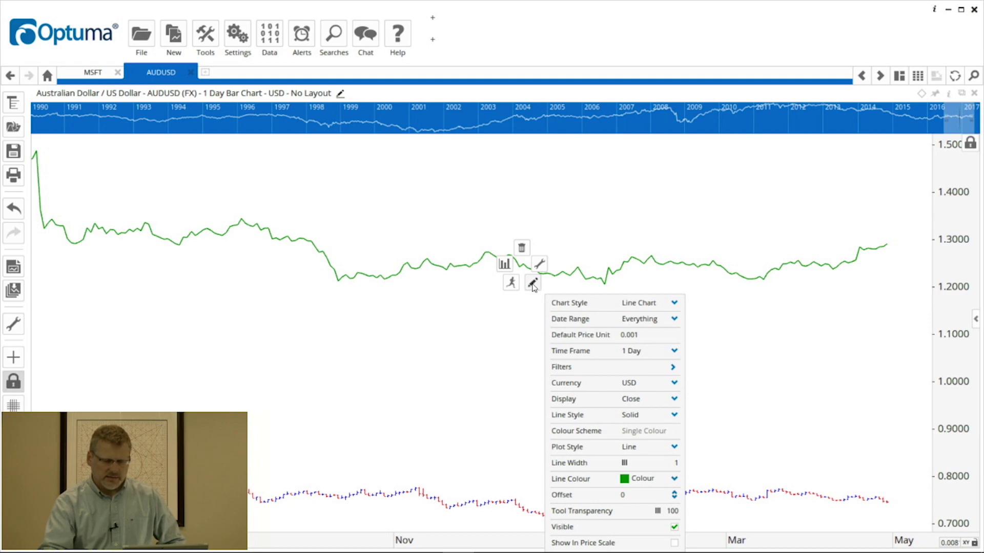
left_click(674, 302)
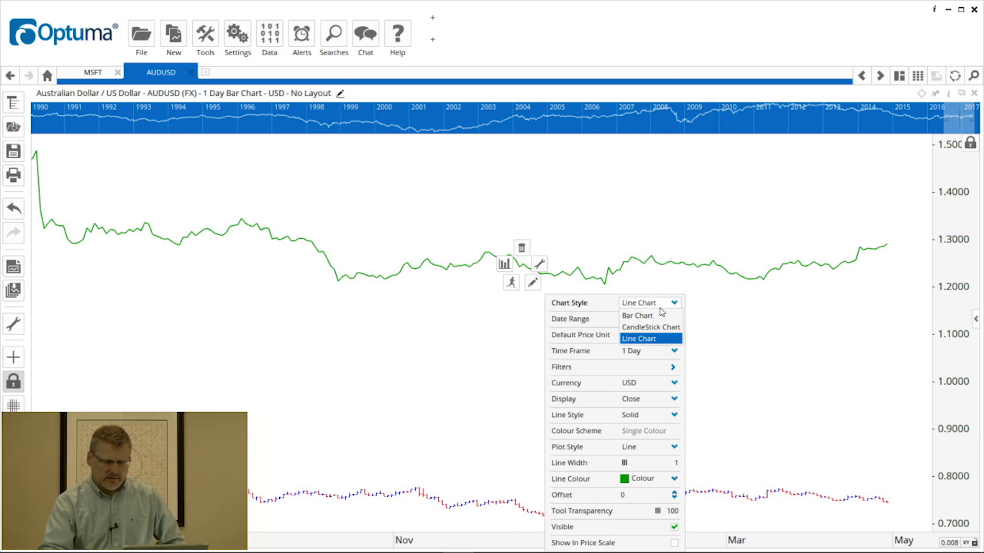
left_click(637, 316)
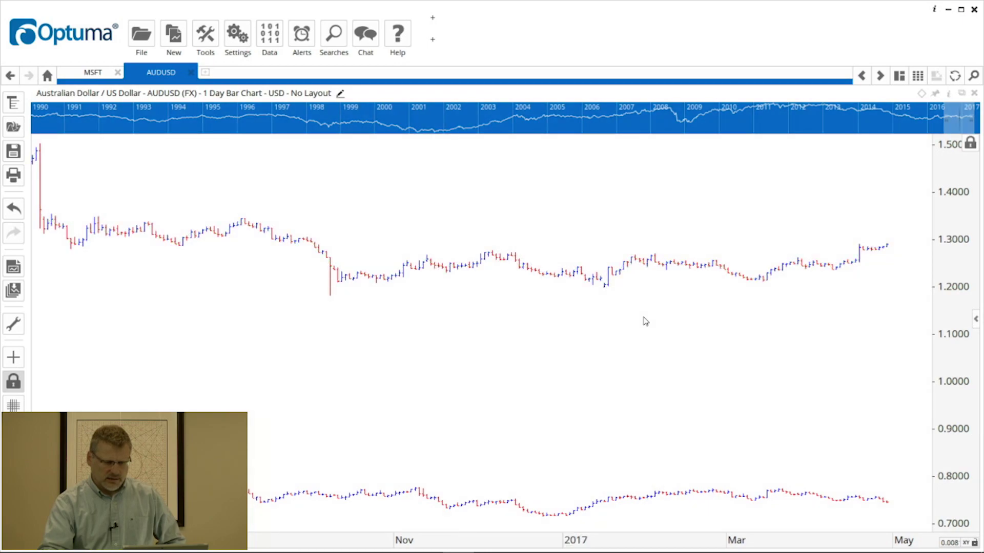
Reset the AUDUSD and GBPUSD chart's price scale to automatic scaling and show the full price history from 1990.
left_click(575, 290)
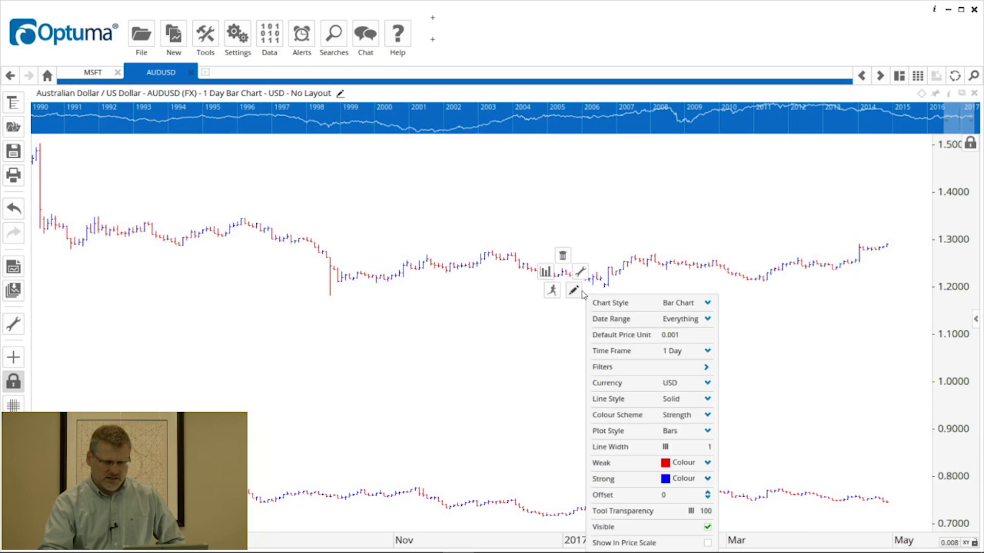
left_click(538, 334)
scroll(758, 314, "down", 3)
scroll(768, 317, "down", 3)
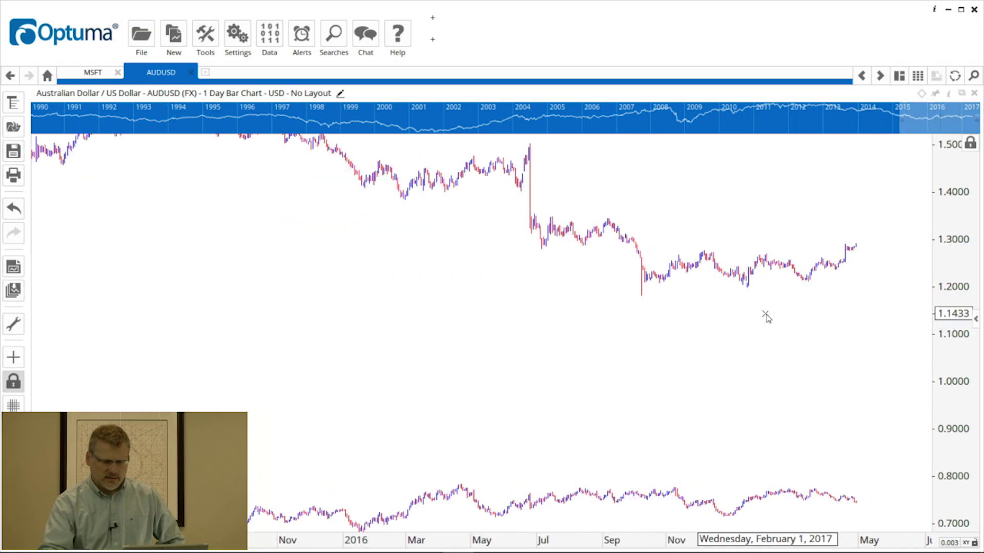
scroll(830, 319, "down", 1)
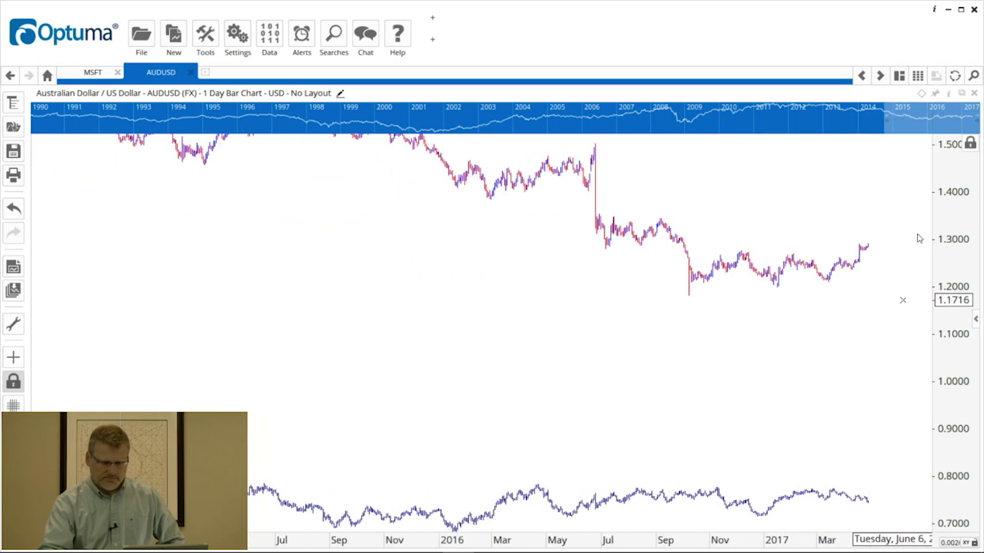
left_click(970, 143)
scroll(895, 198, "down", 5)
scroll(894, 196, "down", 4)
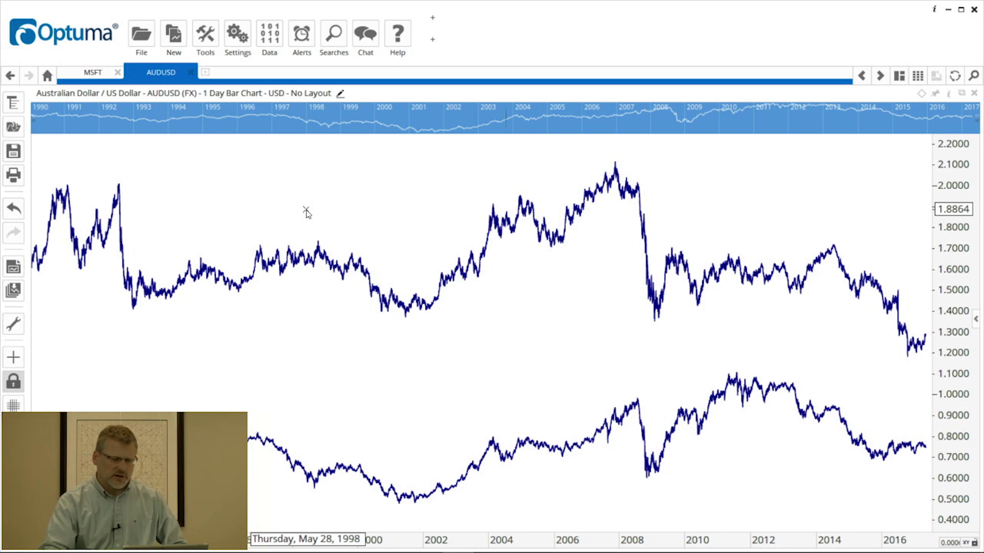
Add a new page with a chart of MSFT, Microsoft Corp, from NASDAQ.
left_click(206, 73)
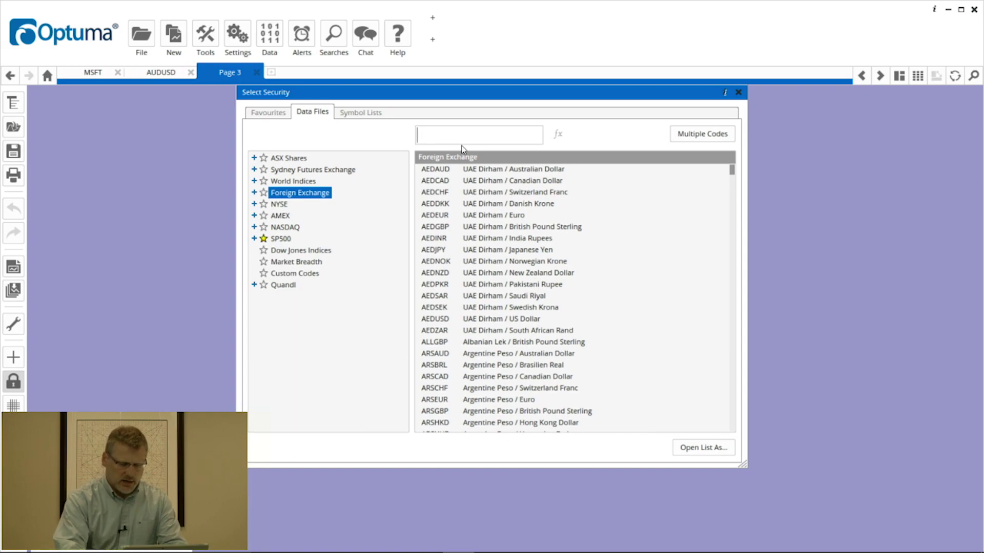
type("msft")
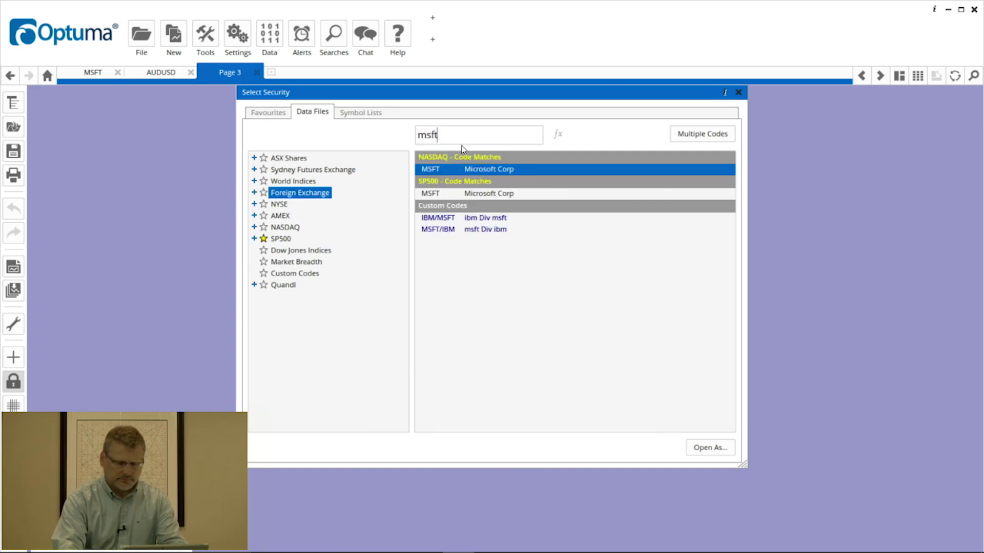
key("Return")
Add the S&P 500 INDEX (SPX) from World Indices in a new window below the MSFT chart, and enlarge that window to about half the chart height.
middle_click(433, 221)
mouse_move(418, 222)
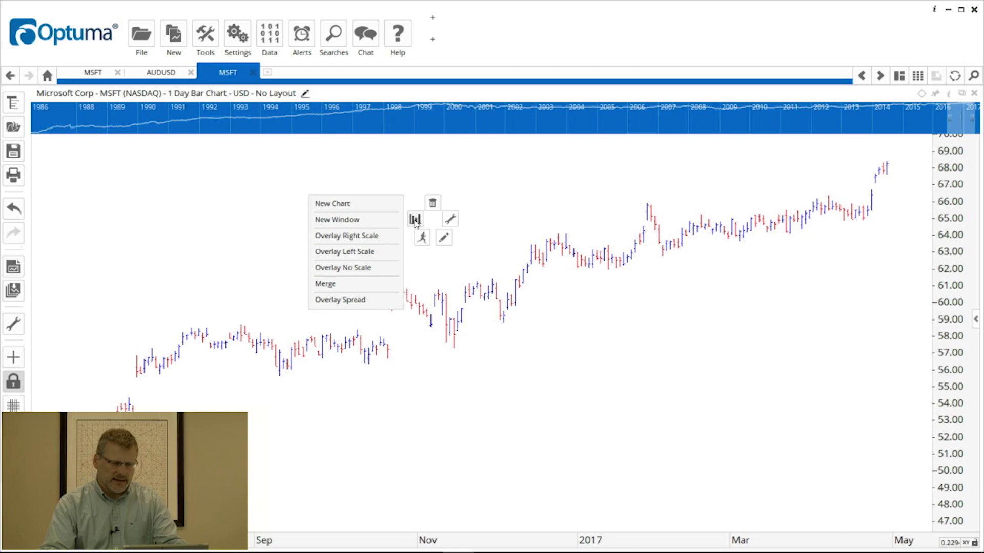
left_click(352, 221)
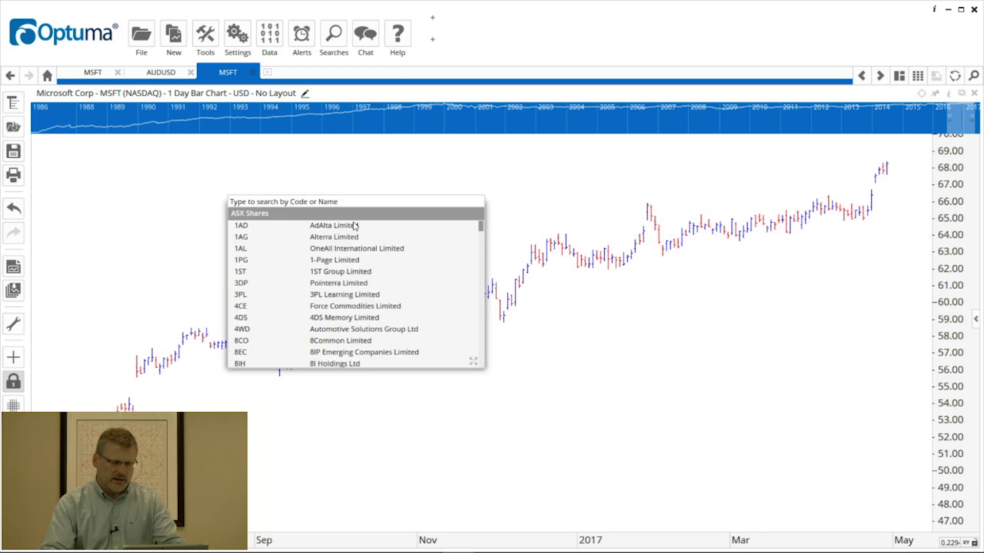
type("spx")
key("Down")
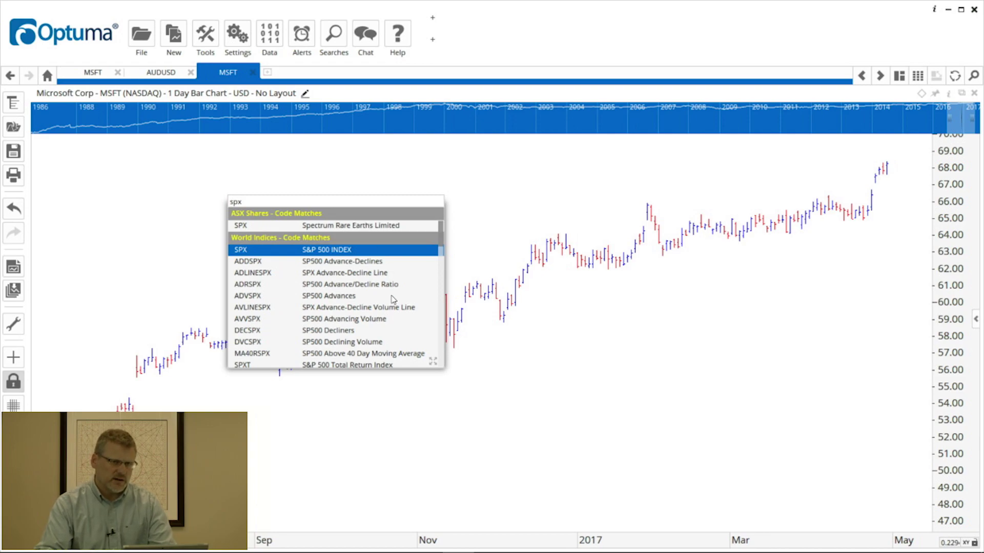
left_click(433, 362)
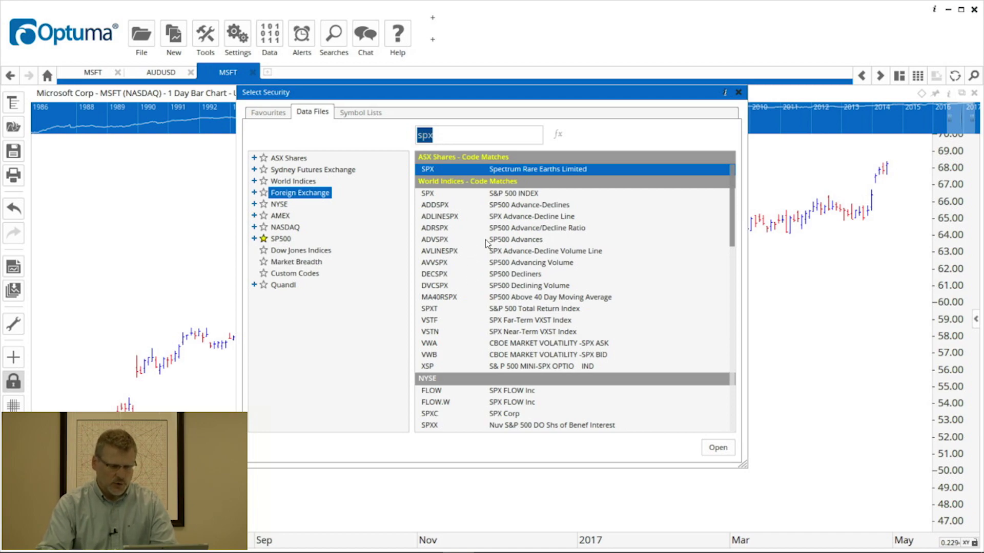
double_click(522, 194)
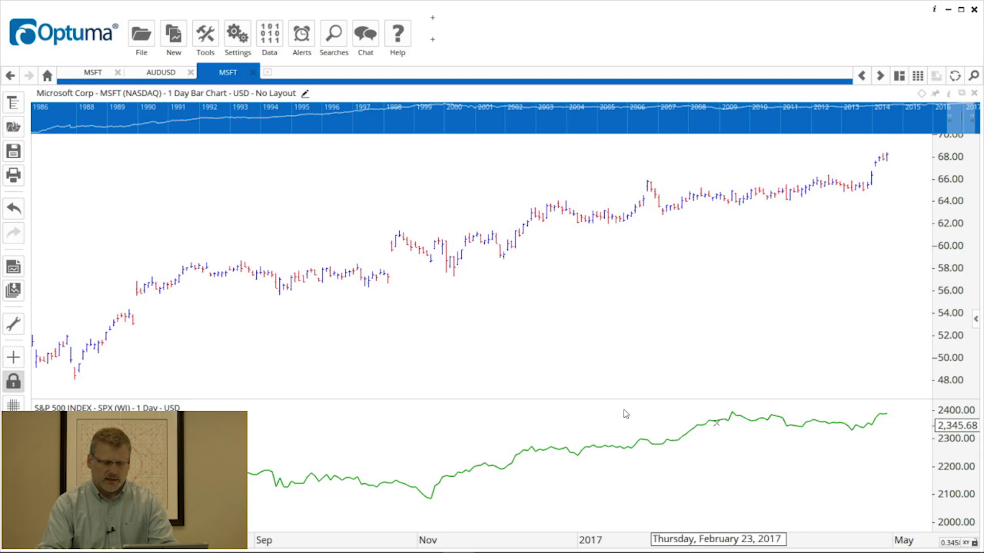
left_click_drag(432, 400, 424, 319)
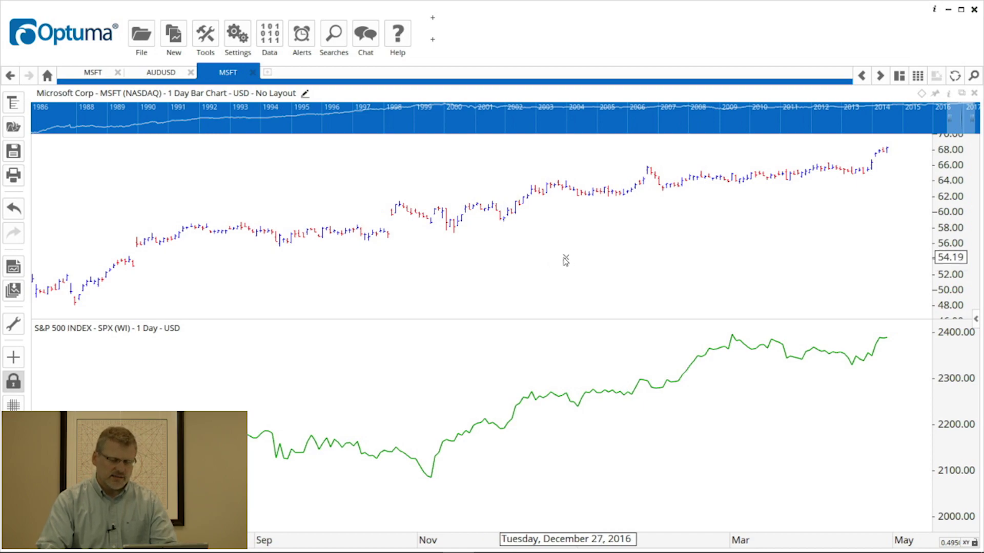
Examine MSFT and SPX together over longer and shorter date ranges to compare how the two windows scale.
scroll(564, 260, "down", 5)
scroll(558, 260, "down", 2)
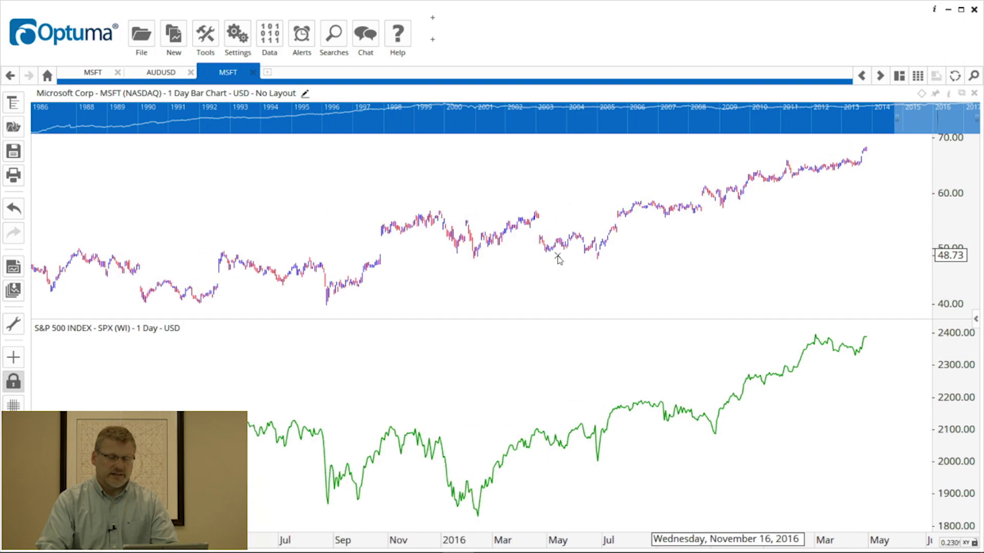
scroll(822, 259, "down", 3)
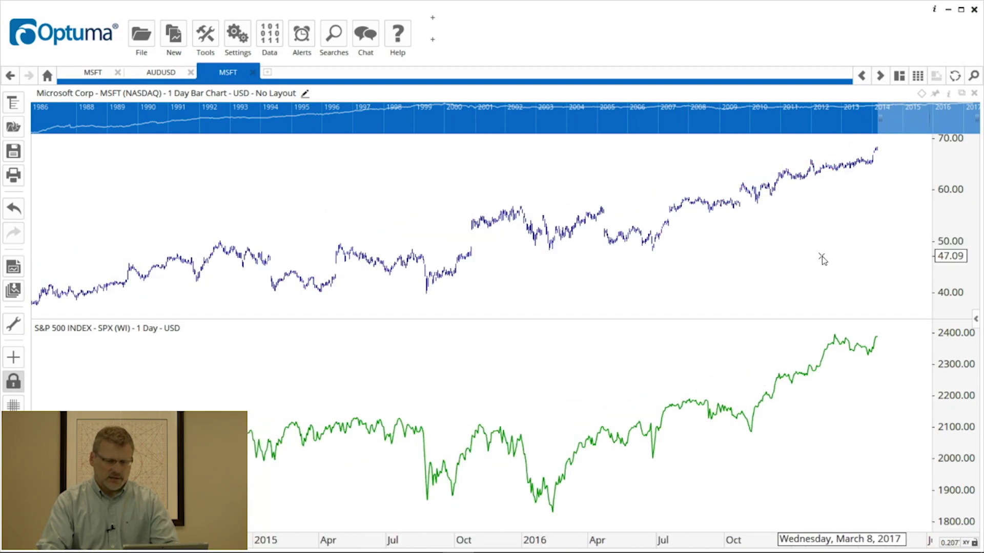
scroll(879, 259, "down", 3)
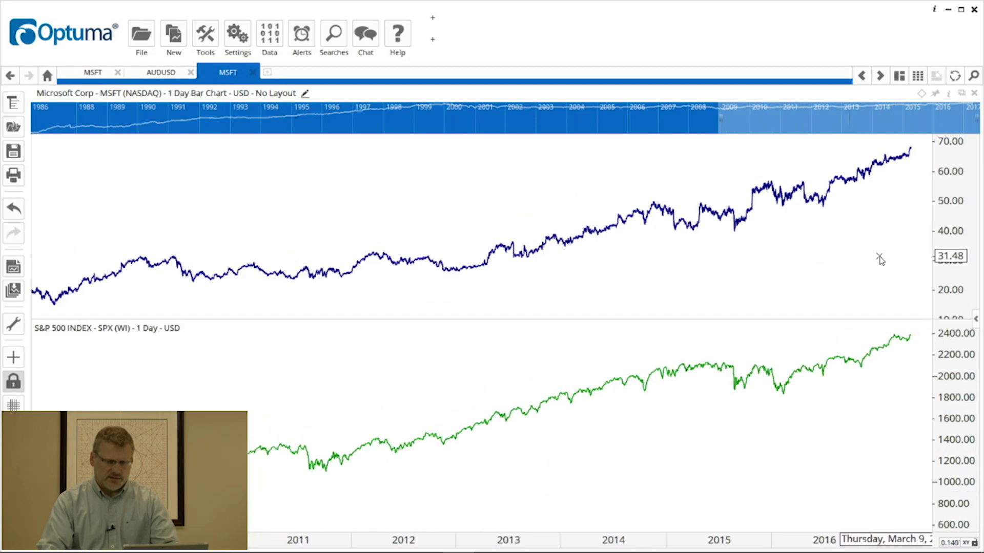
scroll(880, 258, "down", 4)
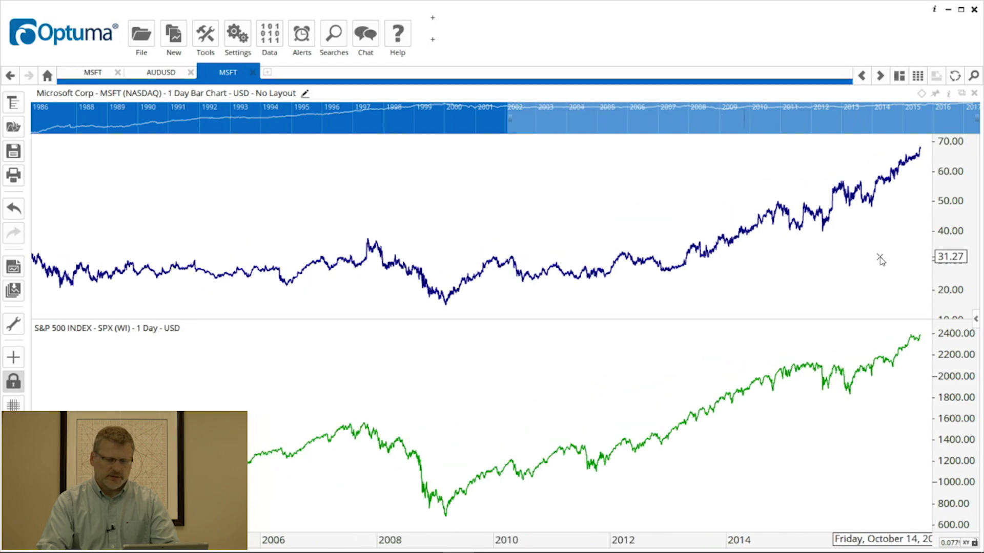
scroll(912, 266, "up", 6)
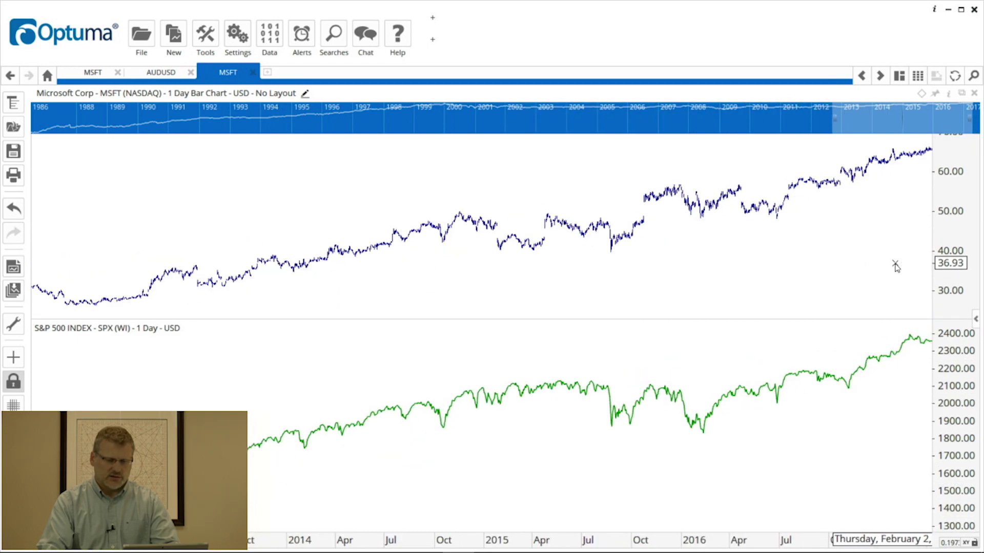
scroll(739, 286, "up", 3)
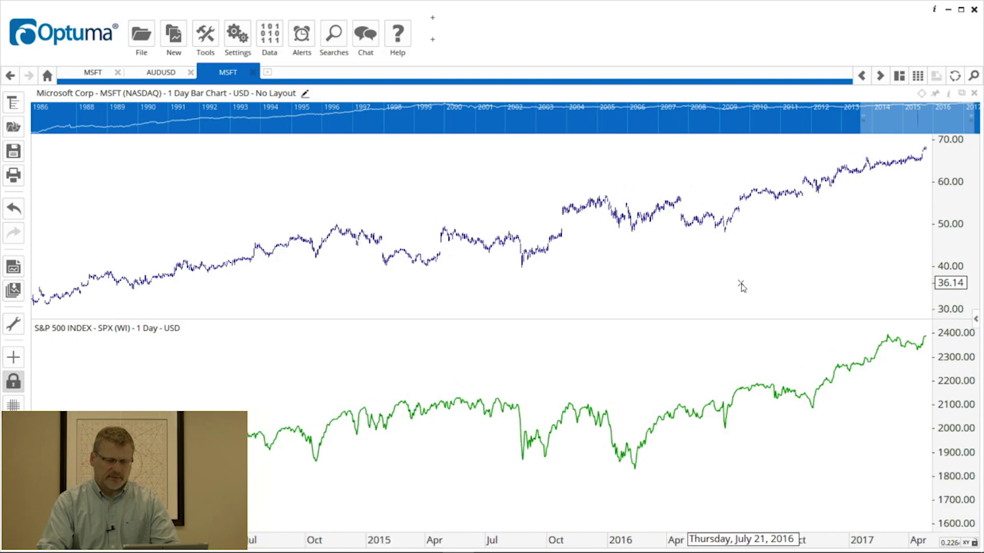
scroll(742, 286, "down", 3)
scroll(742, 286, "down", 1)
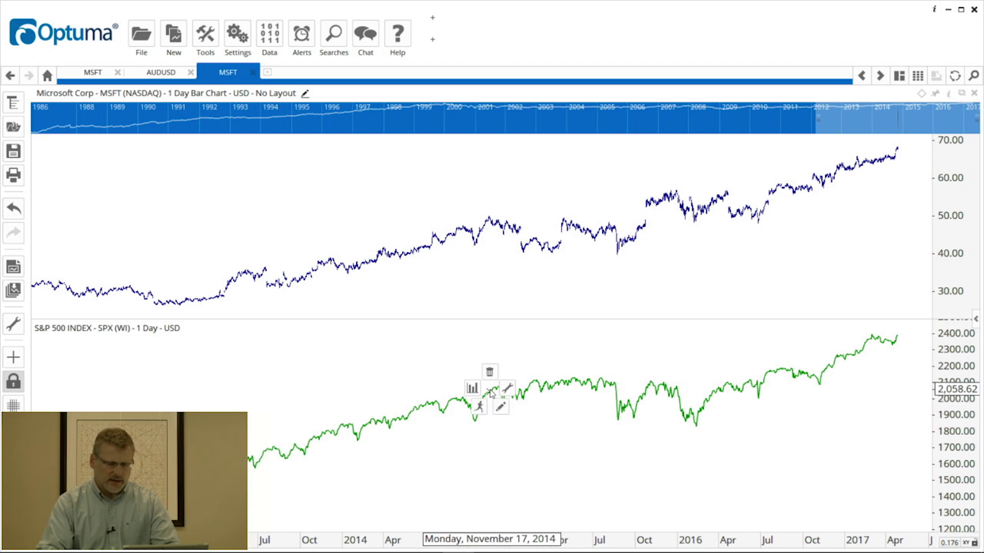
Change the chart style of the SPX line in the lower window to CandleStick Chart.
left_click(501, 408)
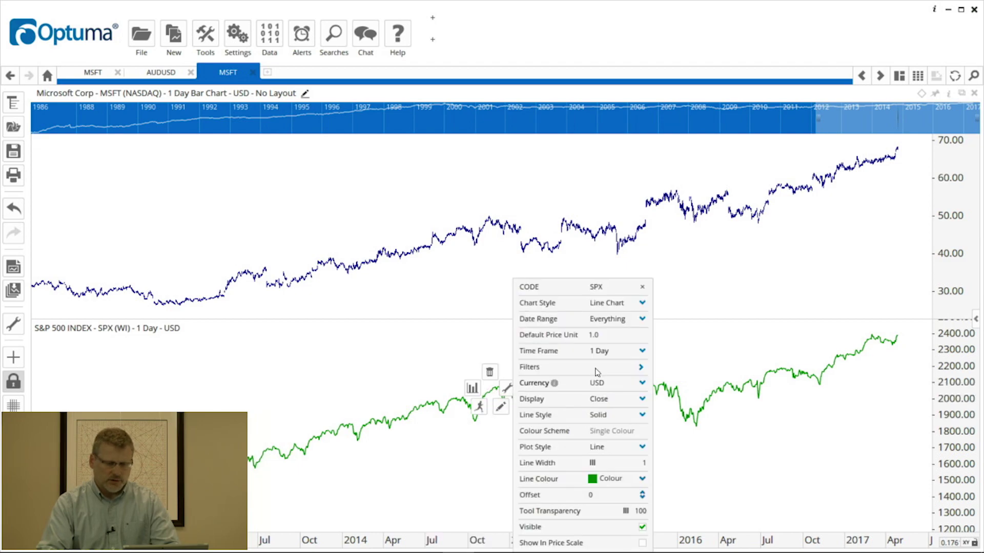
left_click(642, 304)
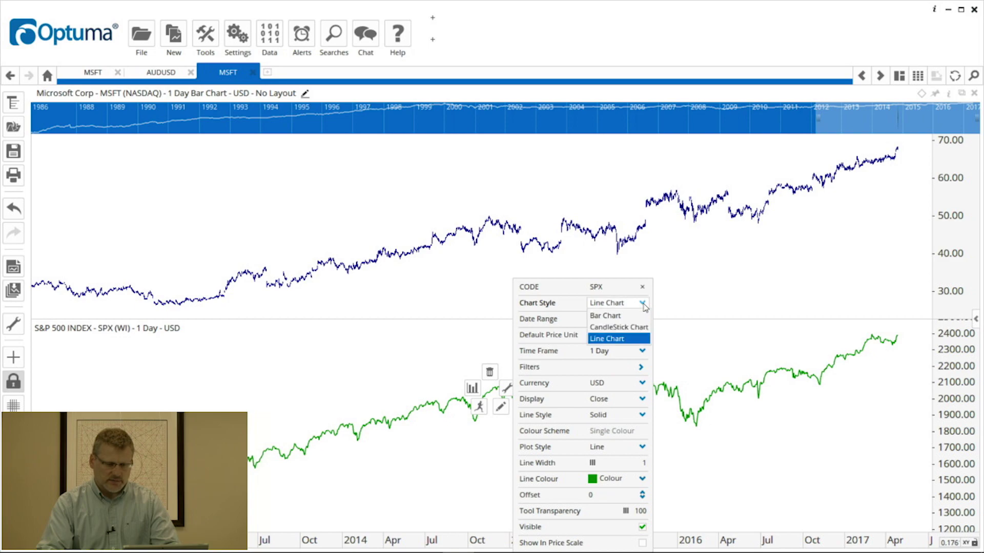
left_click(617, 329)
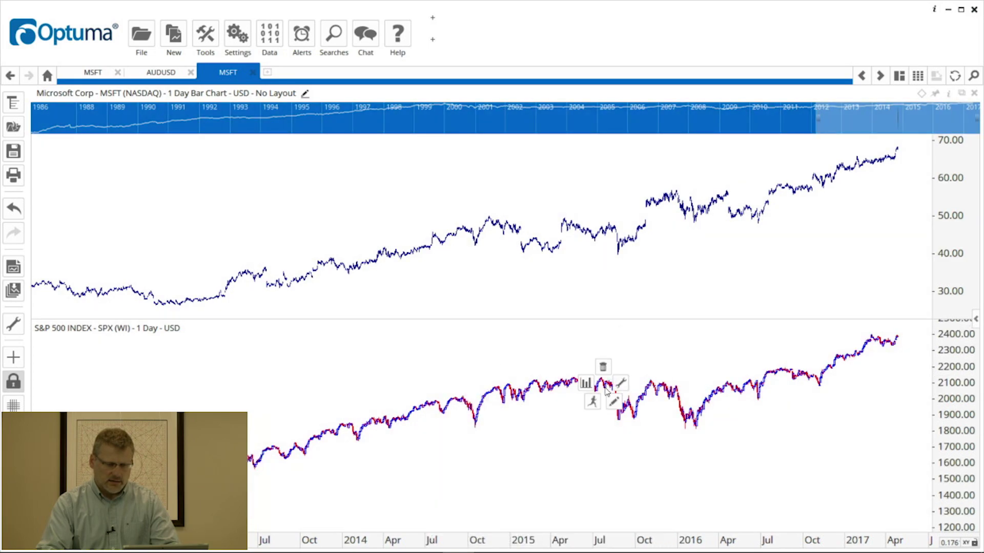
Set the colour scheme of the SPX candles to Single Colour and view the recent months up close.
mouse_move(615, 403)
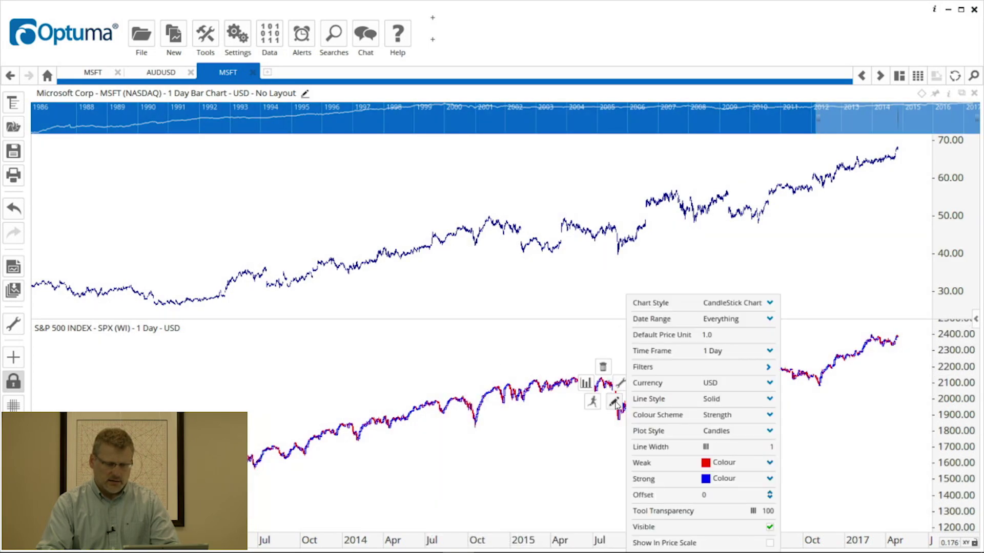
left_click(770, 417)
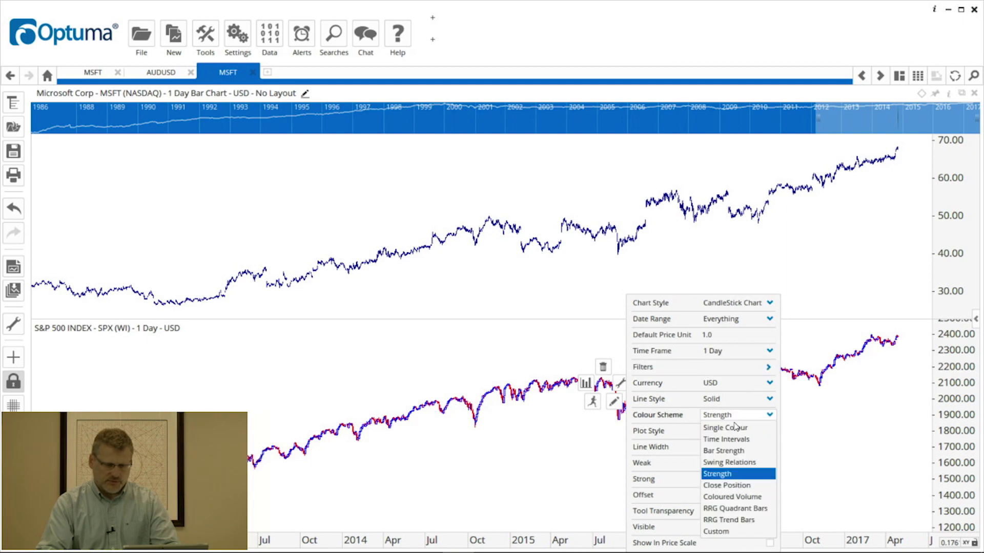
left_click(726, 429)
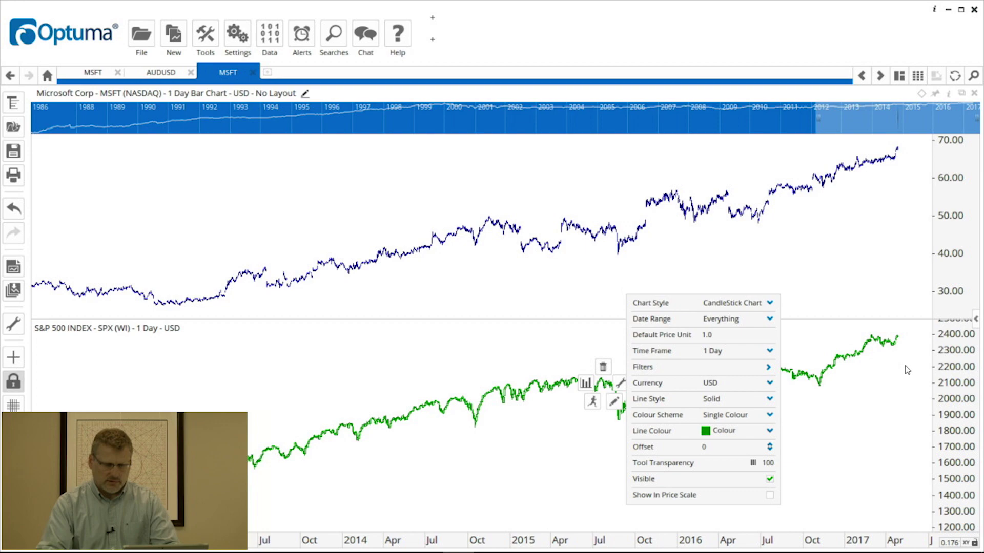
scroll(915, 360, "up", 8)
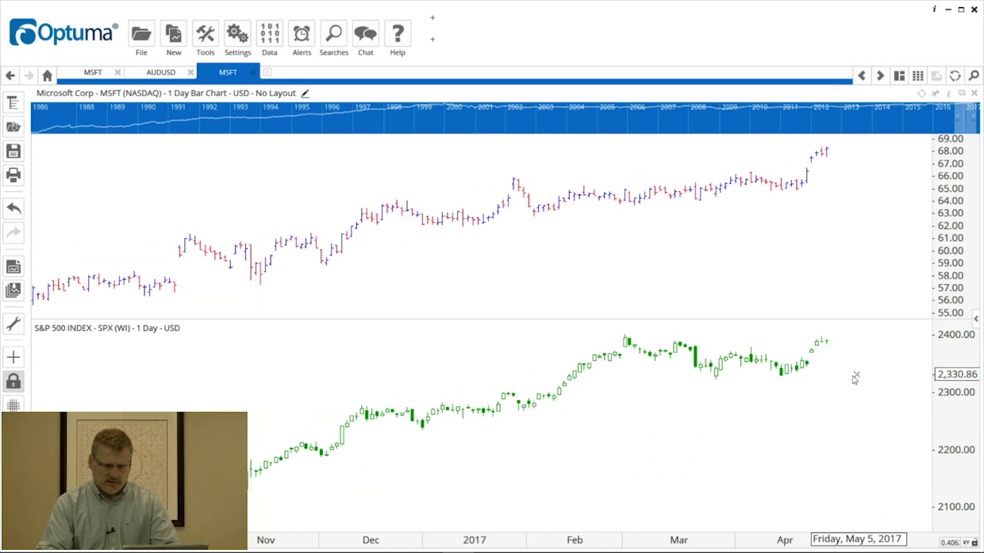
scroll(823, 386, "down", 3)
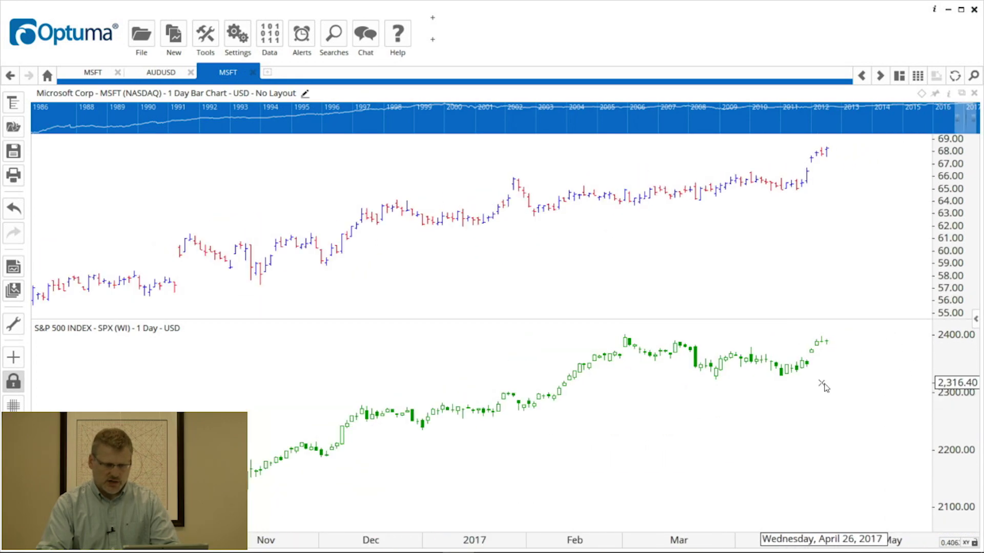
scroll(824, 386, "up", 1)
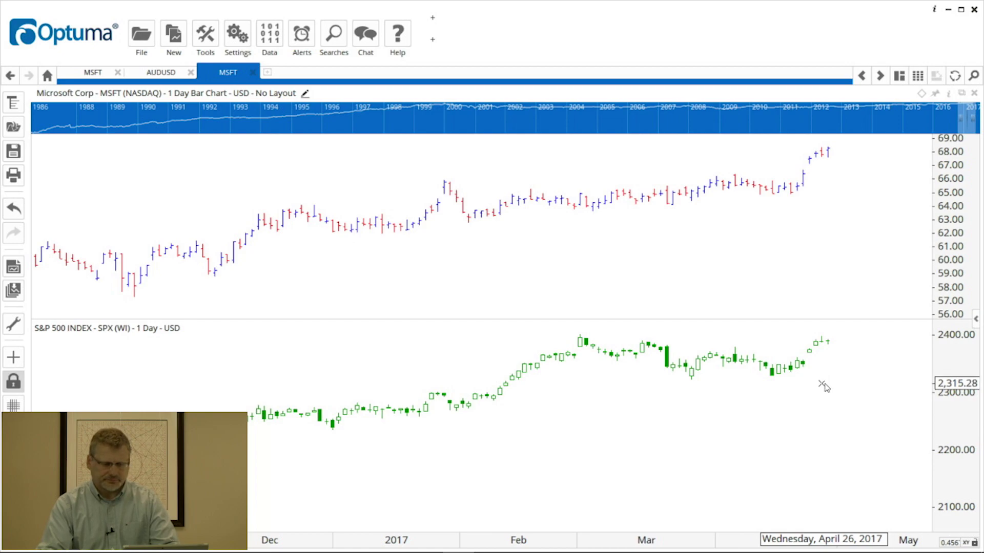